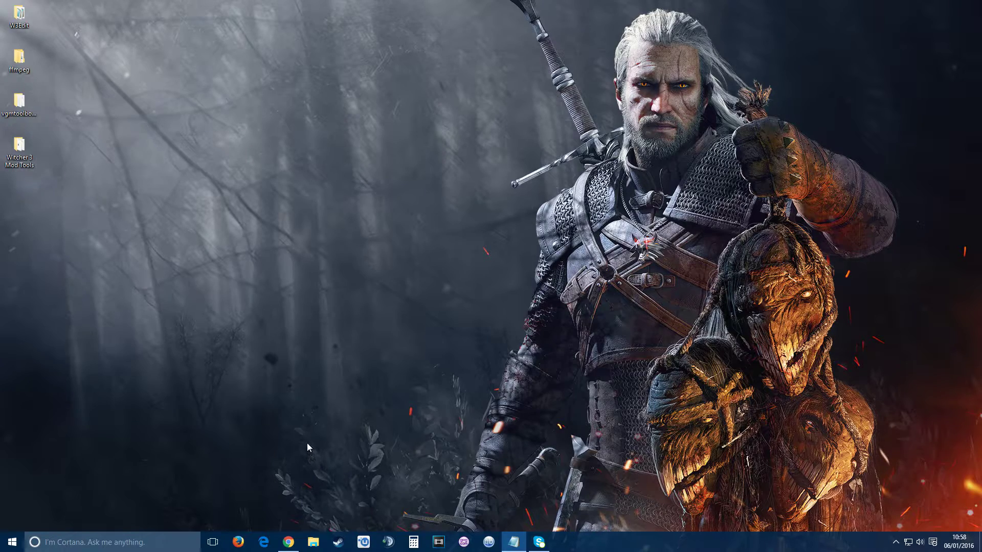
- Review the Nexus news, Mod editor thread, and VGMToolbox, FFmpeg and Winamp download pages
{"action": "left_click", "coordinate": [288, 542]}
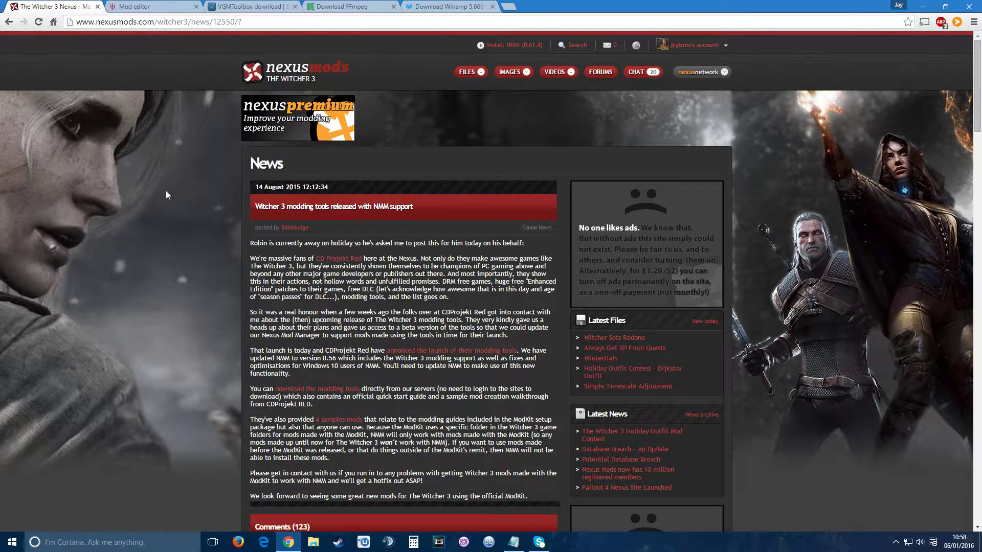
{"action": "left_click", "coordinate": [138, 7]}
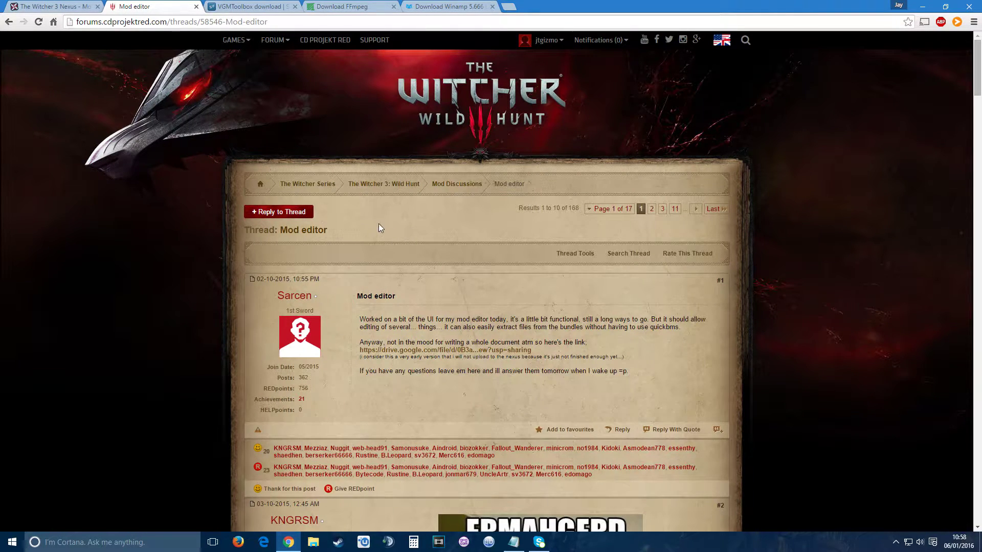
{"action": "left_click", "coordinate": [248, 6]}
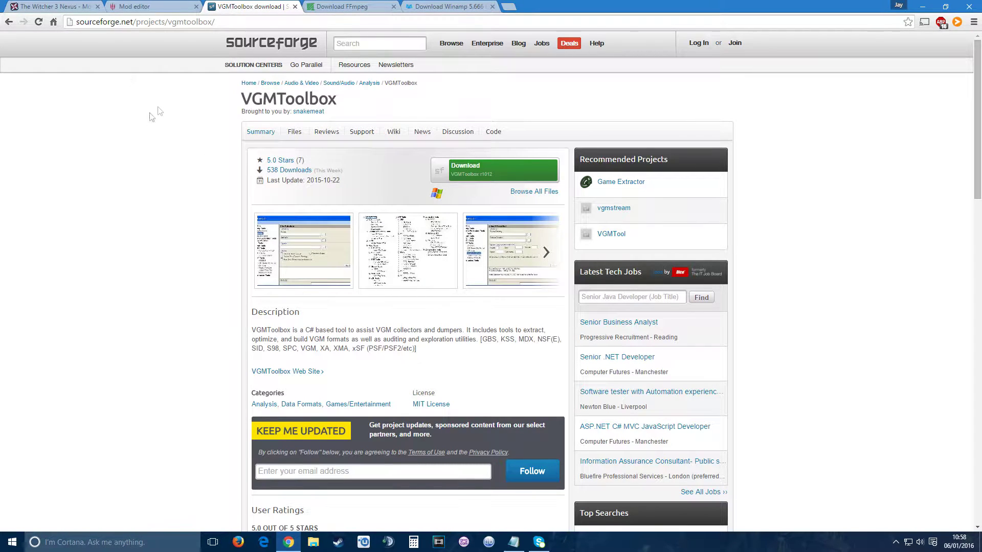
{"action": "left_click", "coordinate": [333, 7]}
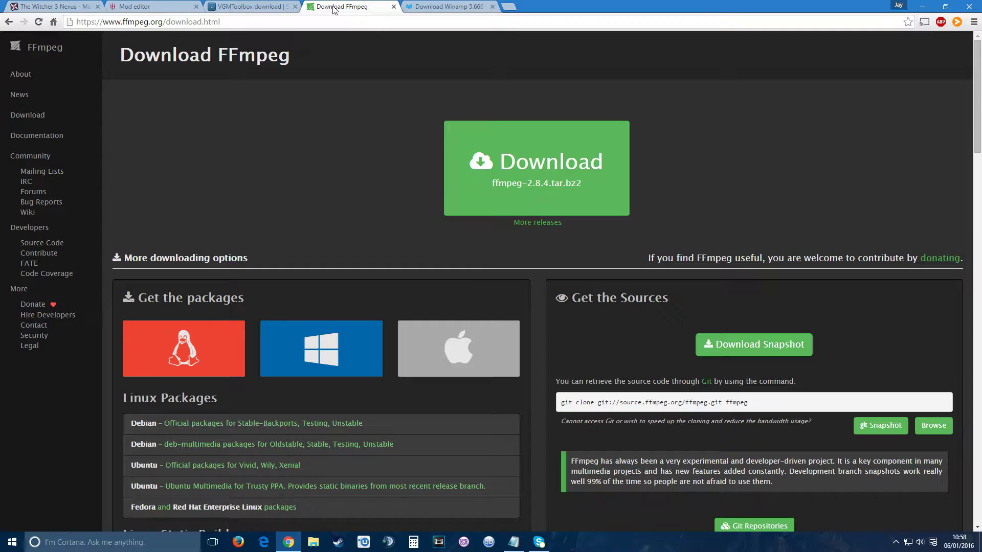
{"action": "left_click", "coordinate": [441, 9]}
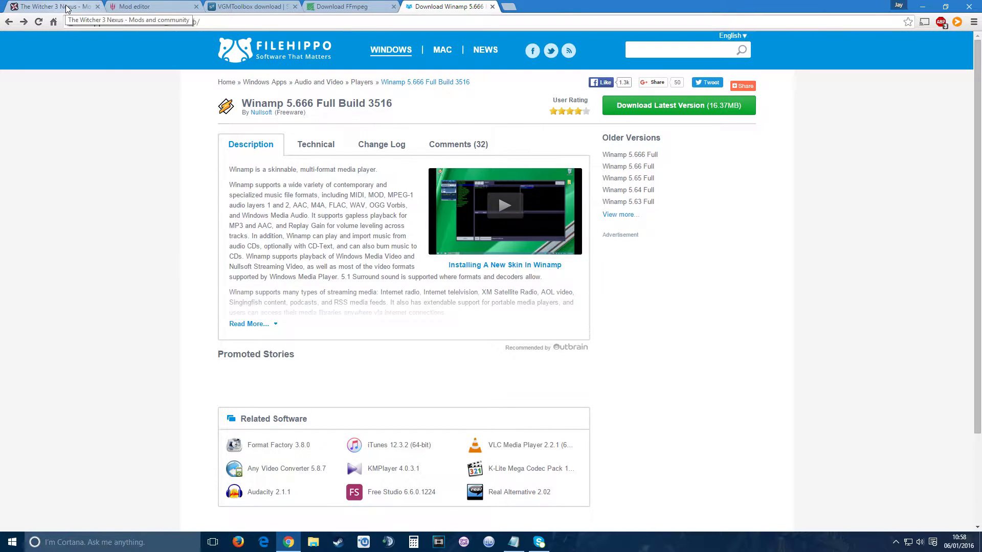
- Minimize the browser, then open the W3Edit desktop folder and run W3Edit.exe
{"action": "left_click", "coordinate": [922, 6]}
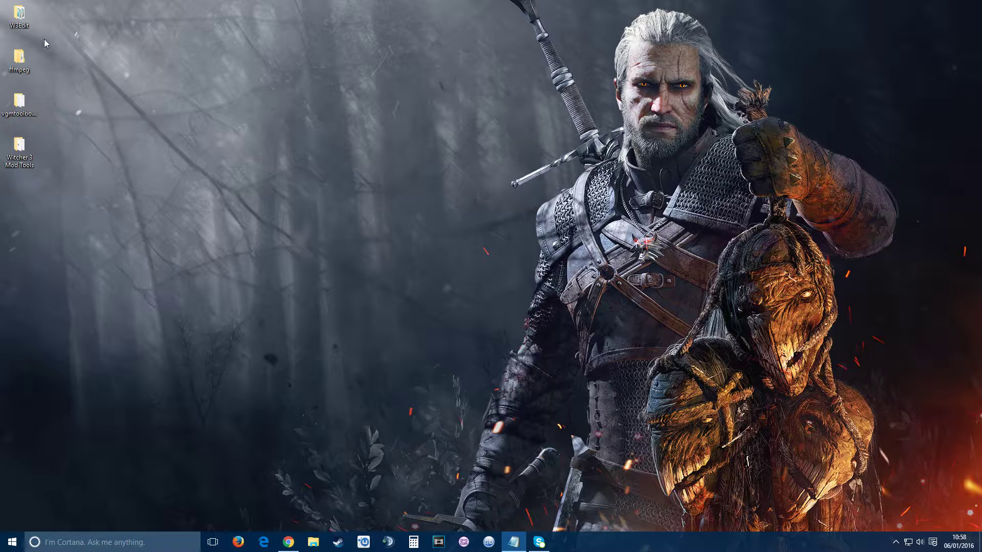
{"action": "double_click", "coordinate": [19, 17]}
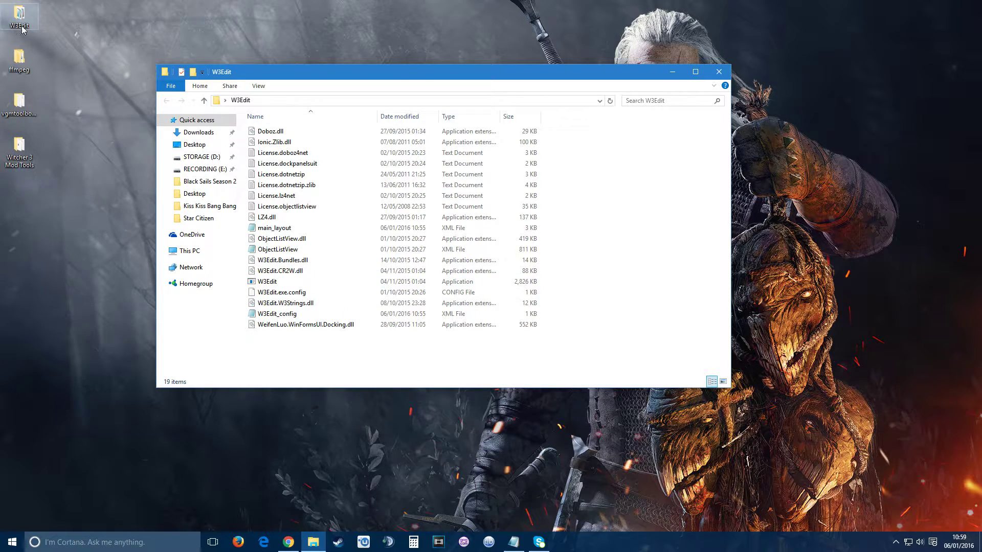
{"action": "double_click", "coordinate": [267, 281]}
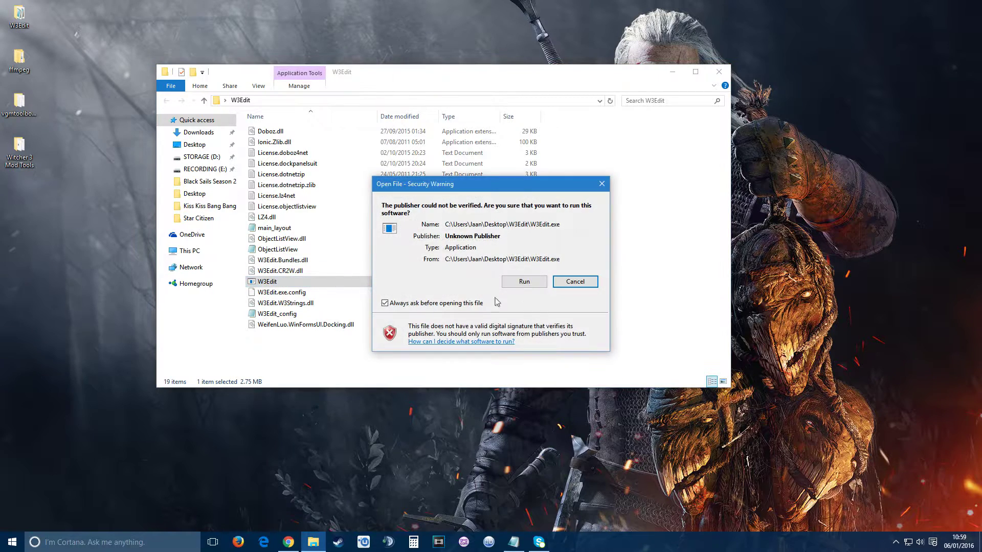
- Allow W3Edit to run and set the Witcher 3 path to E:\The Witcher 3 Wild Hunt\bin\x64\witcher3.exe
{"action": "left_click", "coordinate": [525, 282]}
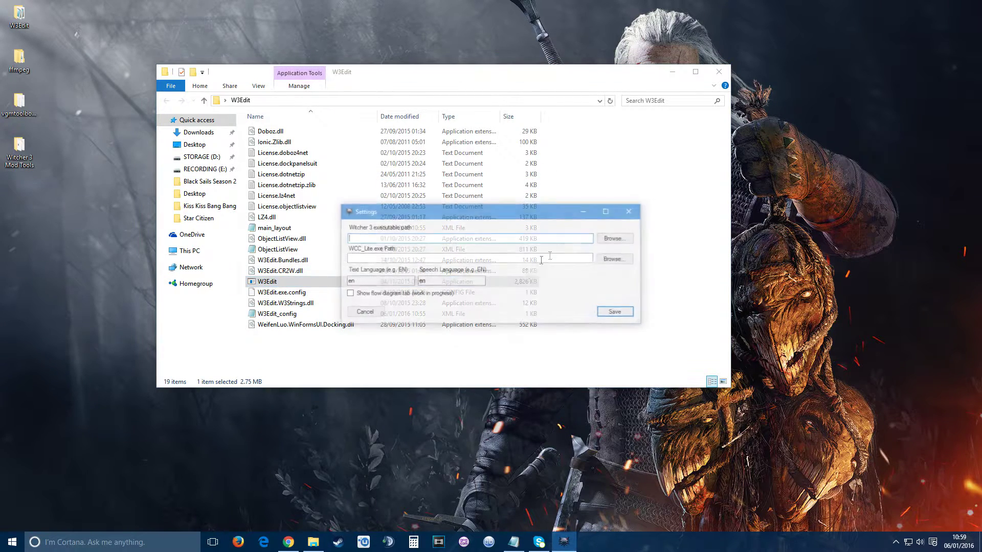
{"action": "left_click", "coordinate": [617, 240]}
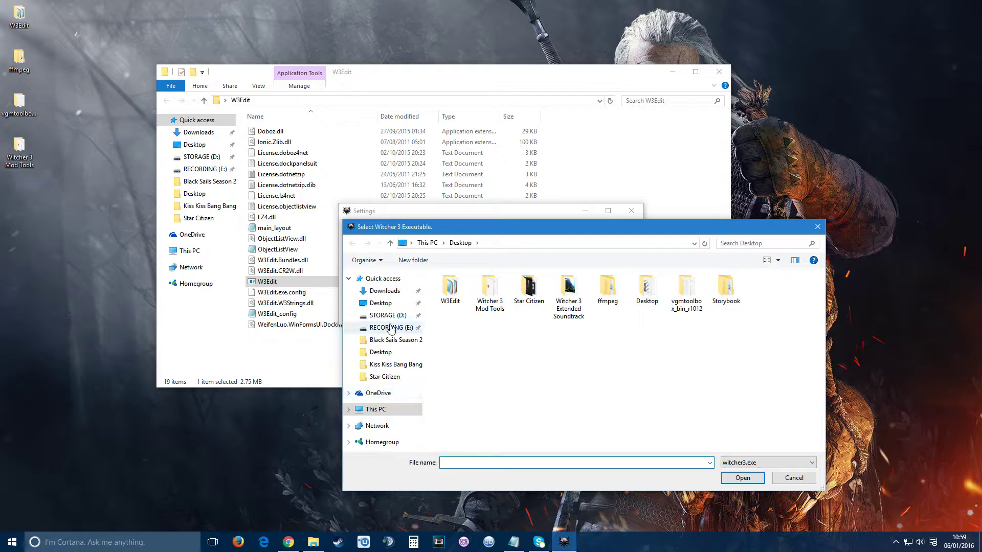
{"action": "left_click", "coordinate": [390, 328]}
{"action": "double_click", "coordinate": [568, 376]}
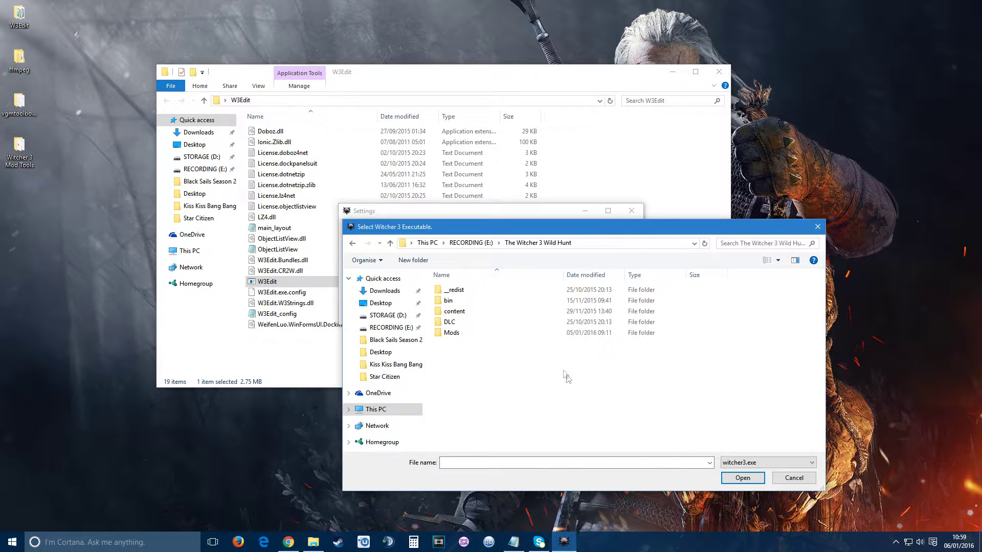
{"action": "double_click", "coordinate": [453, 301]}
{"action": "double_click", "coordinate": [454, 344]}
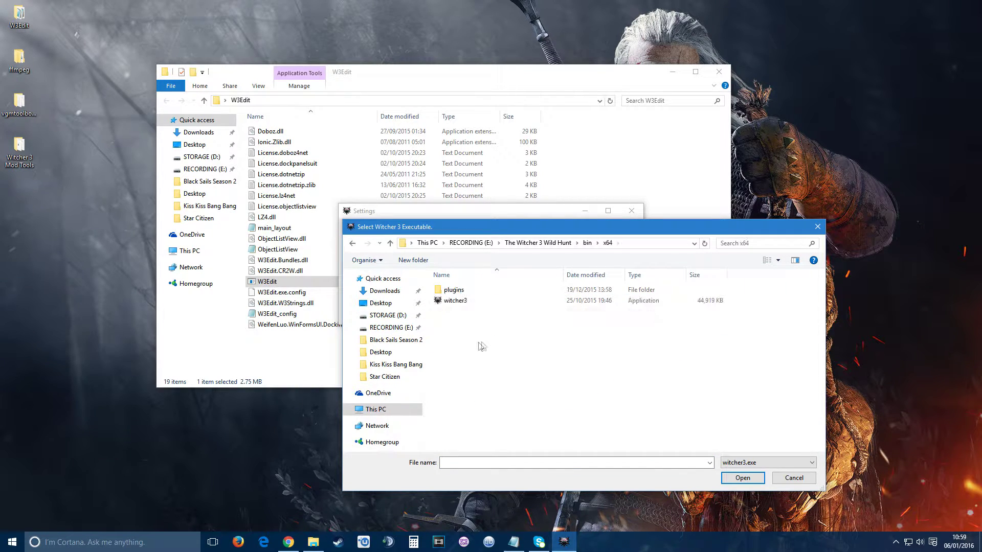
{"action": "left_click", "coordinate": [486, 301]}
{"action": "left_click", "coordinate": [743, 477]}
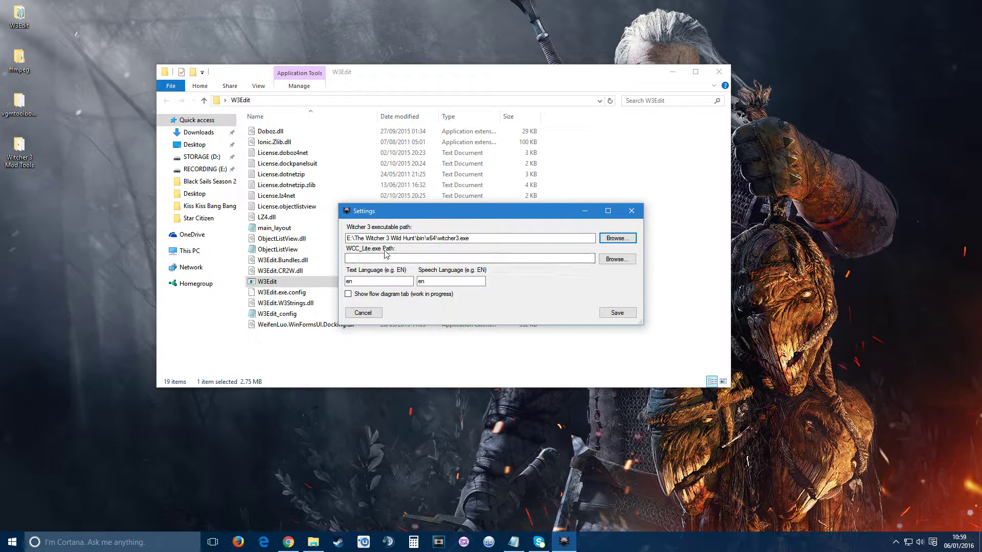
- Set the WCC_Lite path to Desktop\Witcher 3 Mod Tools\bin\x64\wcc_lite.exe and save the settings
{"action": "left_click", "coordinate": [614, 261]}
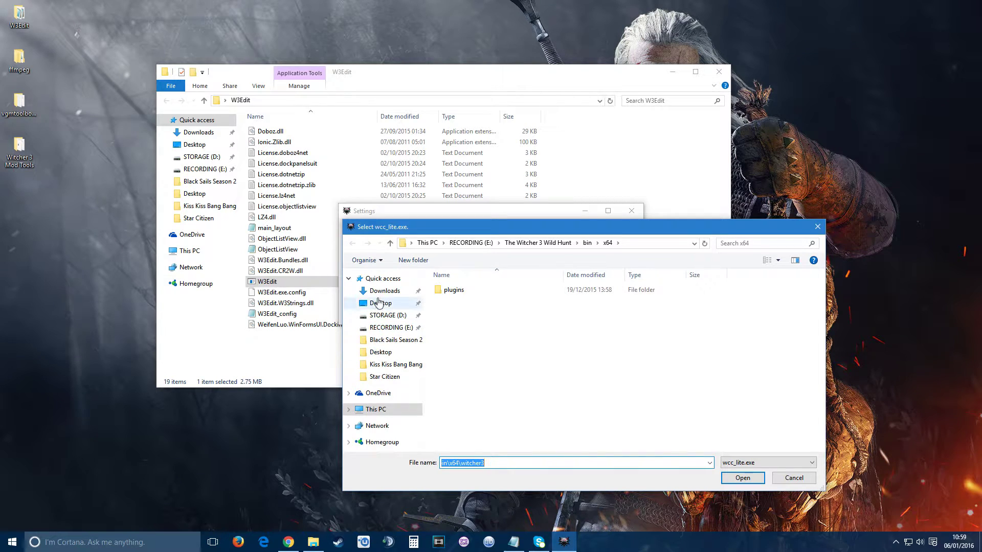
{"action": "left_click", "coordinate": [381, 304]}
{"action": "double_click", "coordinate": [493, 297]}
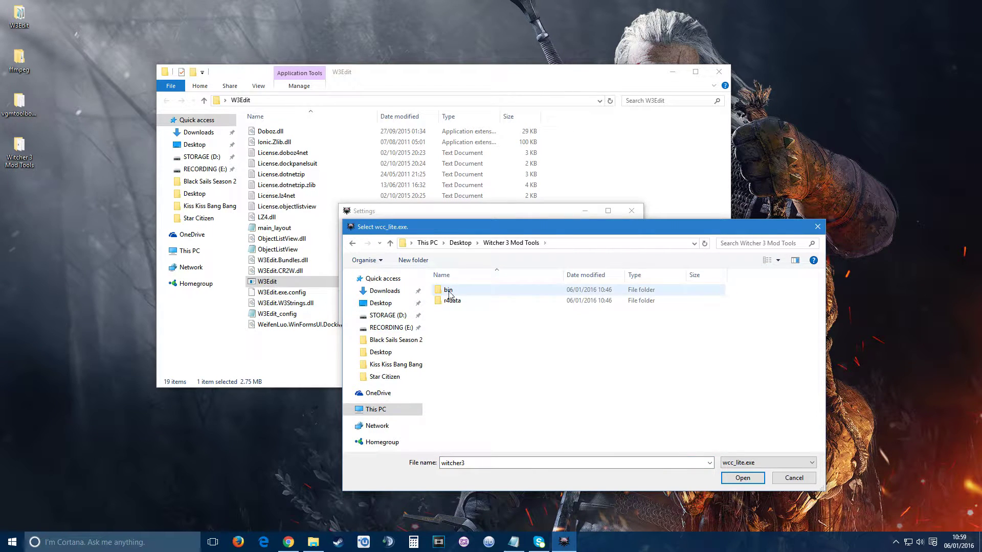
{"action": "double_click", "coordinate": [449, 290]}
{"action": "double_click", "coordinate": [449, 301]}
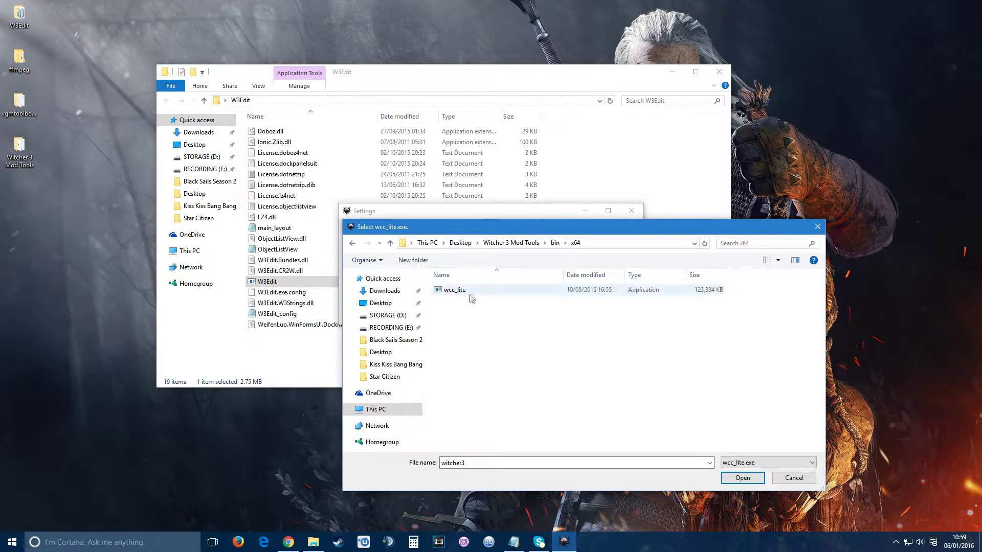
{"action": "left_click", "coordinate": [463, 290]}
{"action": "left_click", "coordinate": [741, 478]}
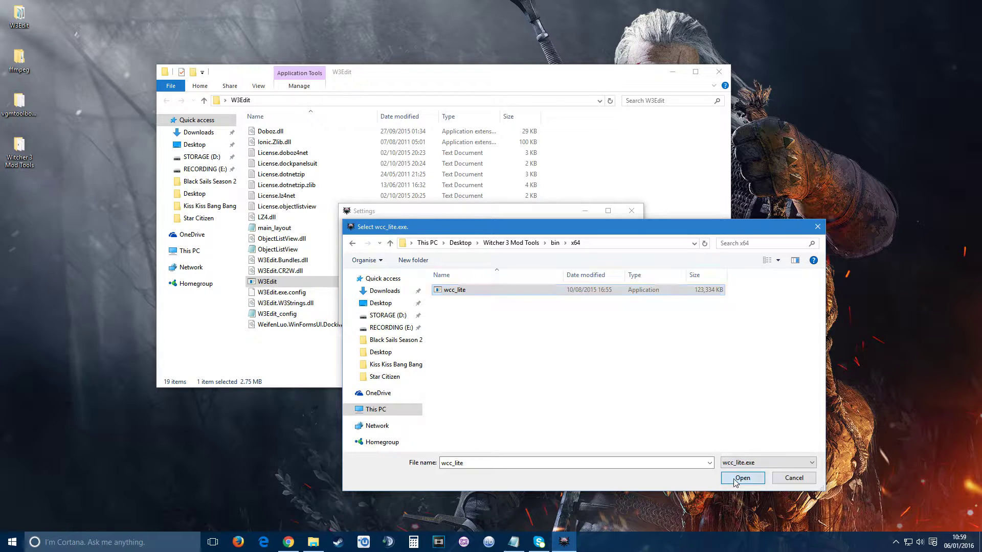
{"action": "left_click", "coordinate": [616, 313]}
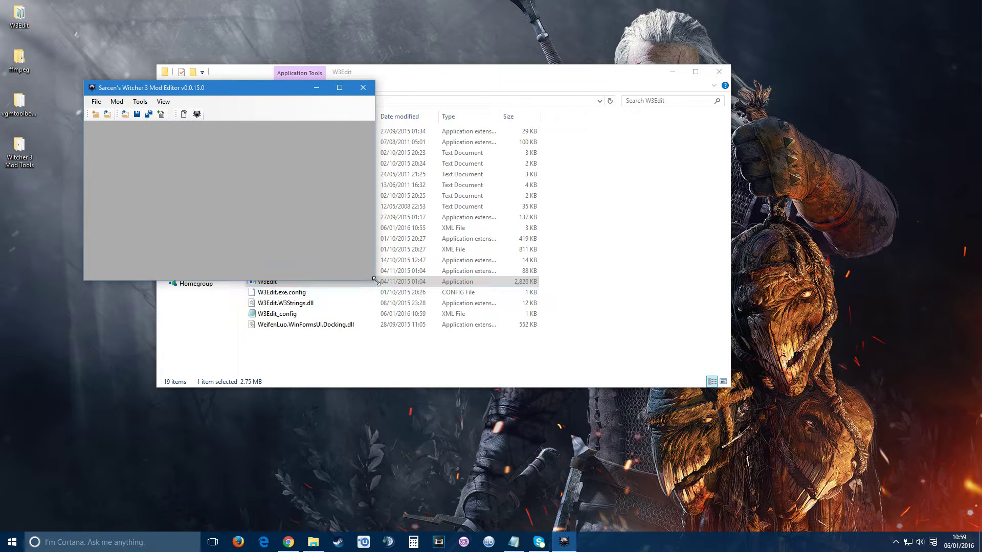
- Enlarge the editor window and create a Desktop mod project named Witcher3_Cinematics
{"action": "left_click_drag", "start_coordinate": [374, 280], "coordinate": [540, 344]}
{"action": "left_click", "coordinate": [96, 115]}
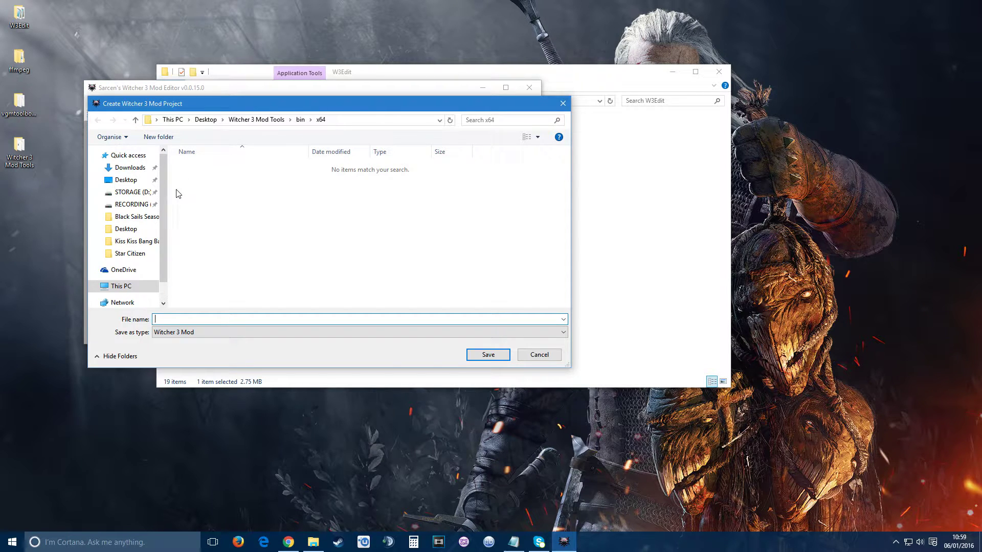
{"action": "left_click", "coordinate": [123, 181]}
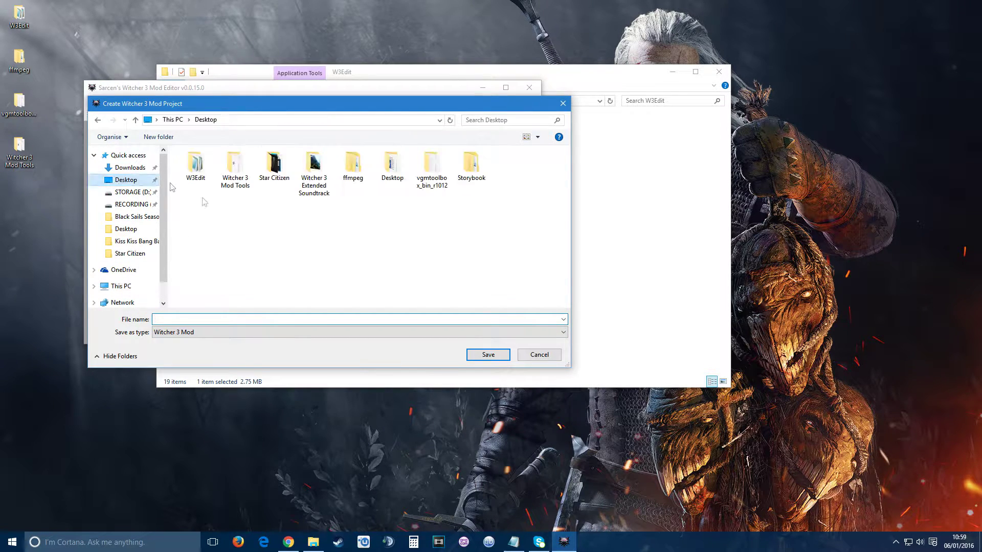
{"action": "left_click", "coordinate": [204, 320]}
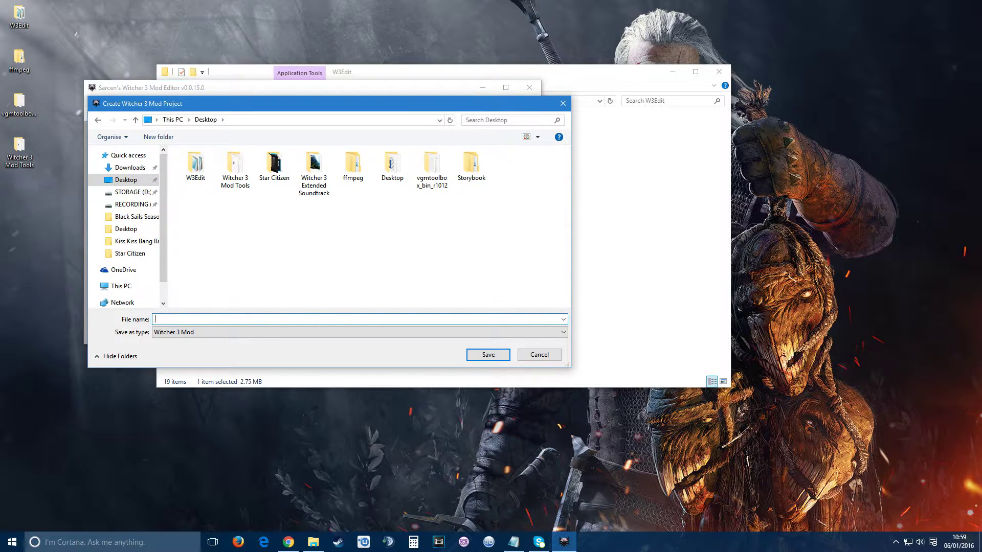
{"action": "type", "text": "Witcher3_Cinematics"}
{"action": "key", "text": "Return"}
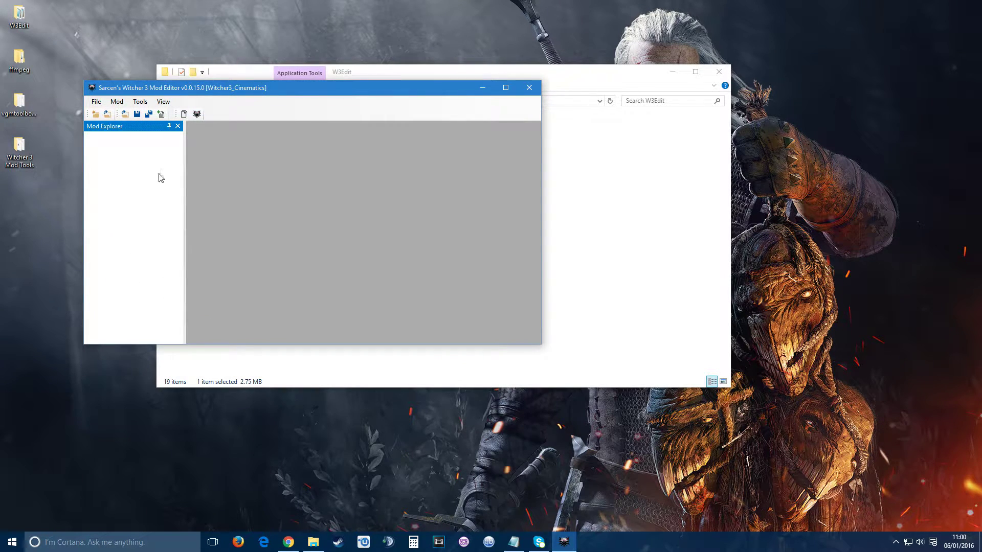
- Add rs_1a.usm through rs_6b.usm from movies\cutscenes\flashbacks in the bundles to the mod
{"action": "left_click", "coordinate": [160, 114]}
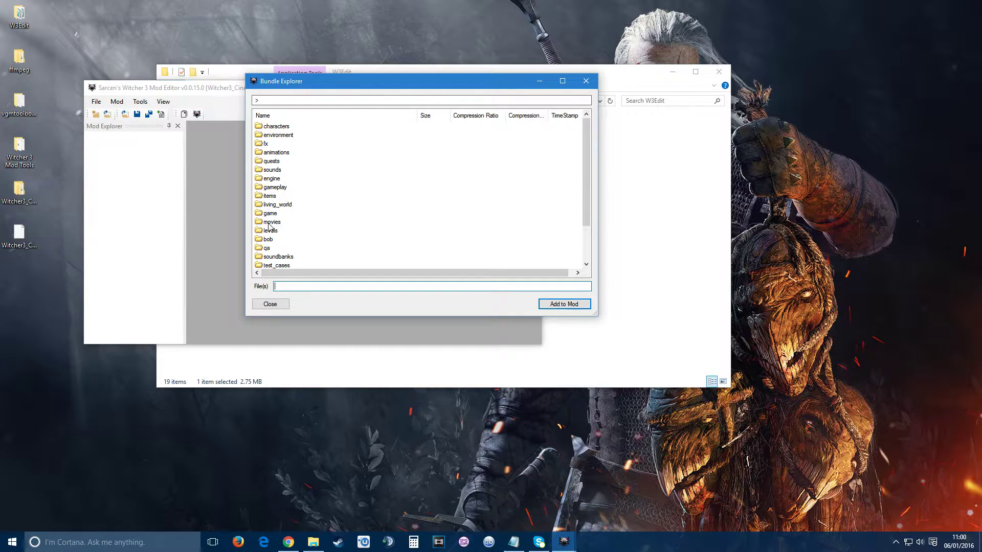
{"action": "double_click", "coordinate": [269, 223]}
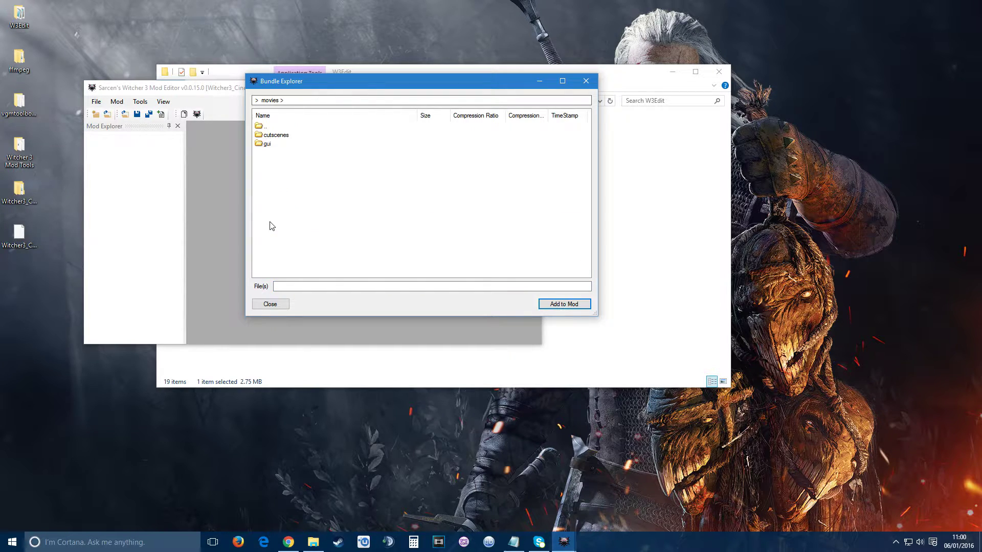
{"action": "double_click", "coordinate": [281, 136]}
{"action": "double_click", "coordinate": [281, 135]}
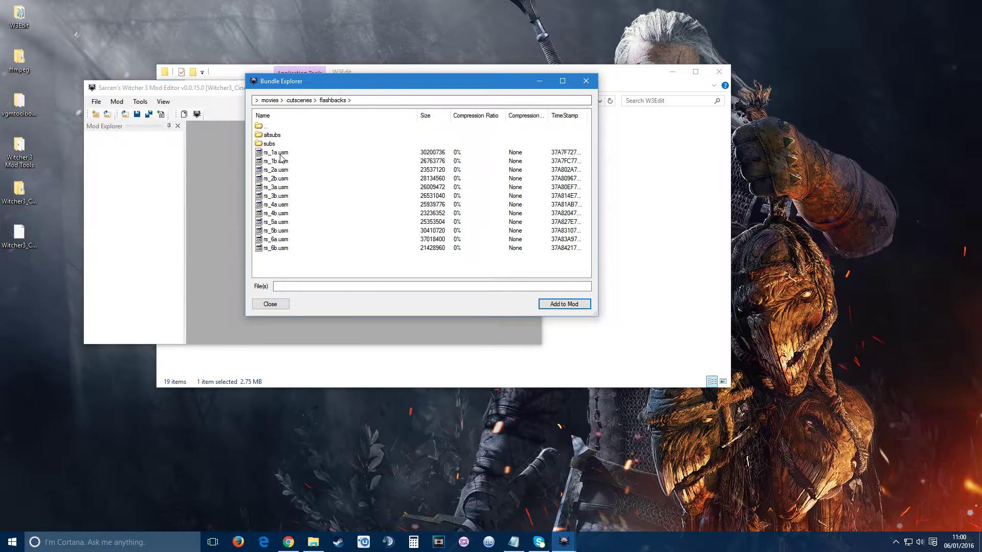
{"action": "left_click", "coordinate": [281, 154]}
{"action": "key", "text": "shift+Down"}
{"action": "key", "text": "shift+Down"}
{"action": "key", "text": "shift+Down"}
{"action": "key", "text": "shift+Down"}
{"action": "key", "text": "shift+Down"}
{"action": "key", "text": "shift+Down"}
{"action": "key", "text": "shift+Down"}
{"action": "key", "text": "shift+Down"}
{"action": "key", "text": "shift+Down"}
{"action": "key", "text": "shift+Down"}
{"action": "key", "text": "shift+Down"}
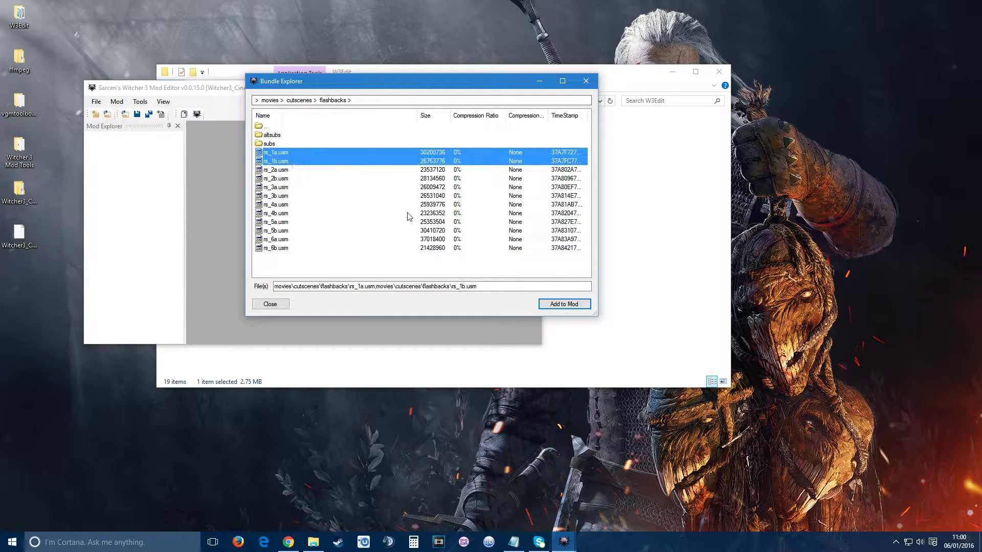
{"action": "left_click", "coordinate": [577, 304]}
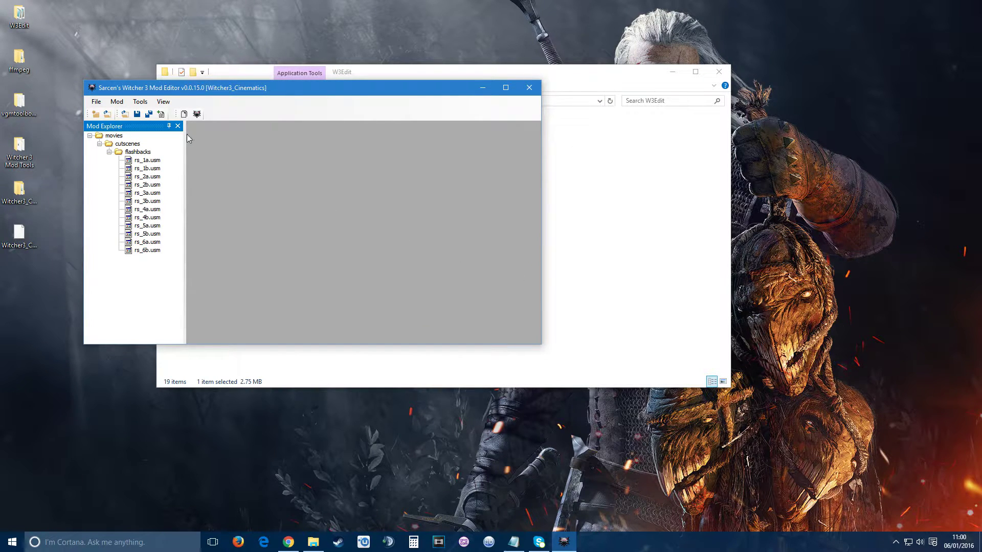
- Add endmovie, gui_background, mainmenu and main_menu_ep1 .usm from movies\gui\menus to the mod
{"action": "left_click", "coordinate": [161, 114]}
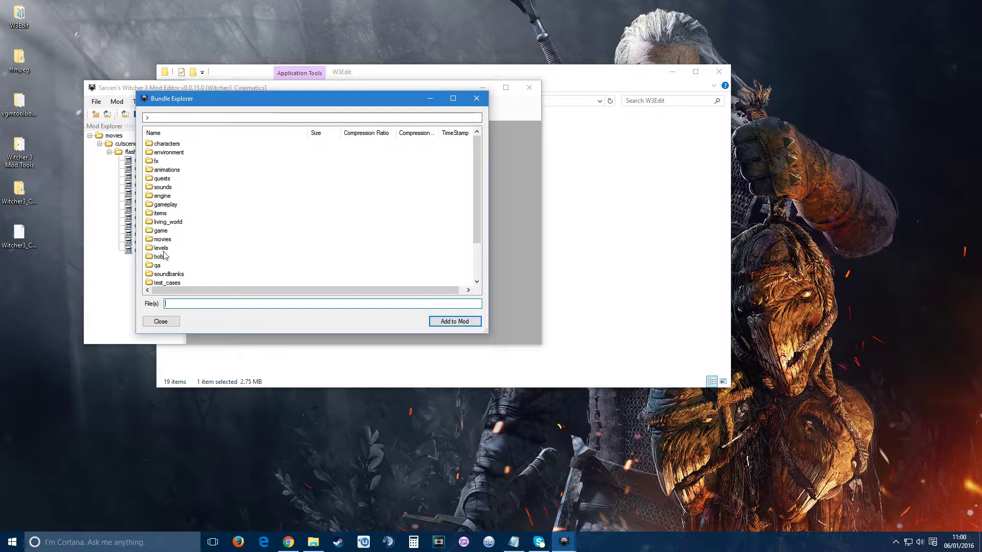
{"action": "double_click", "coordinate": [163, 239]}
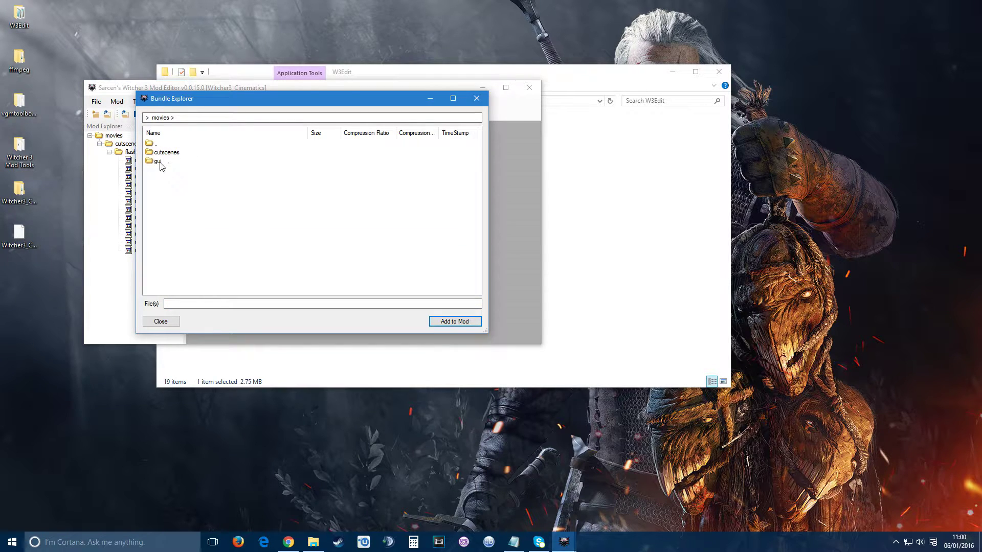
{"action": "double_click", "coordinate": [159, 162]}
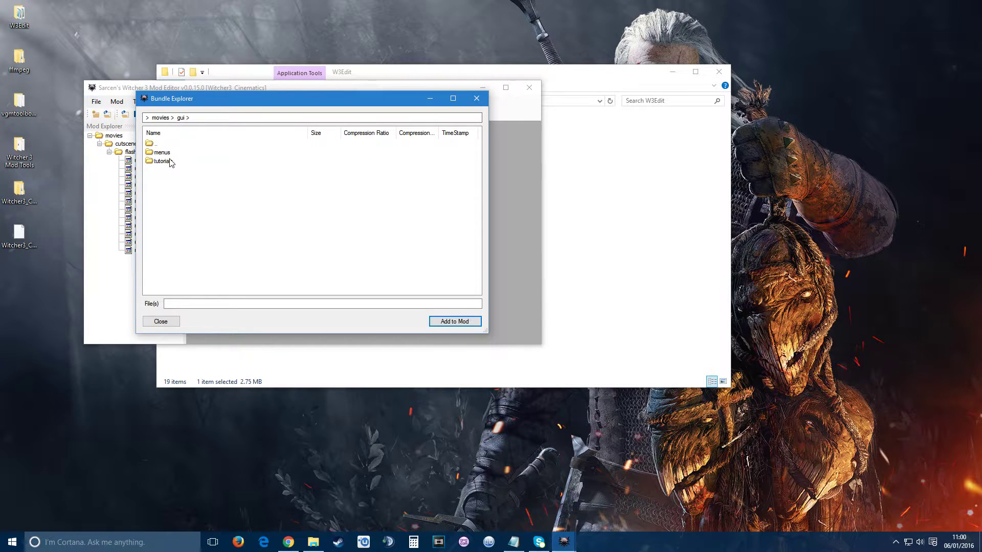
{"action": "double_click", "coordinate": [166, 153]}
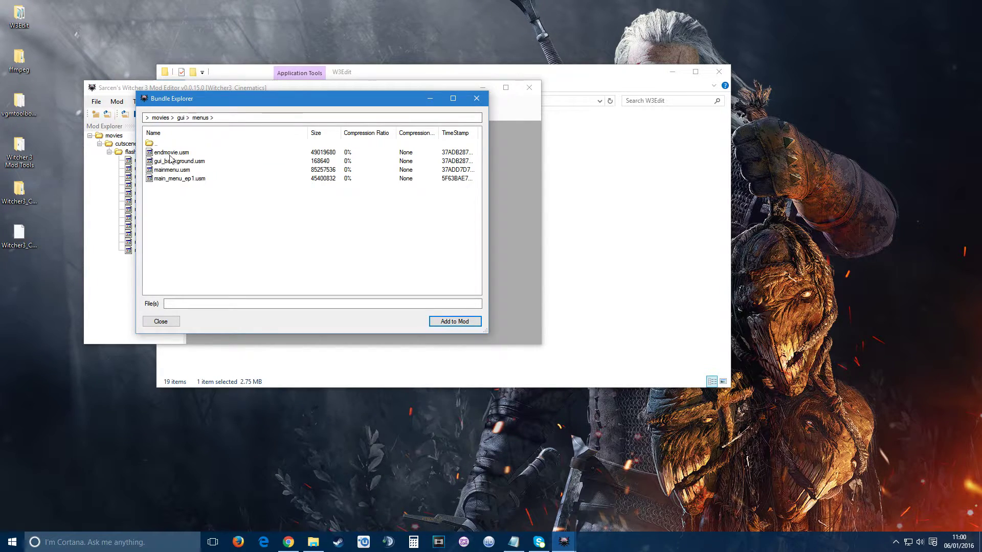
{"action": "left_click", "coordinate": [185, 180]}
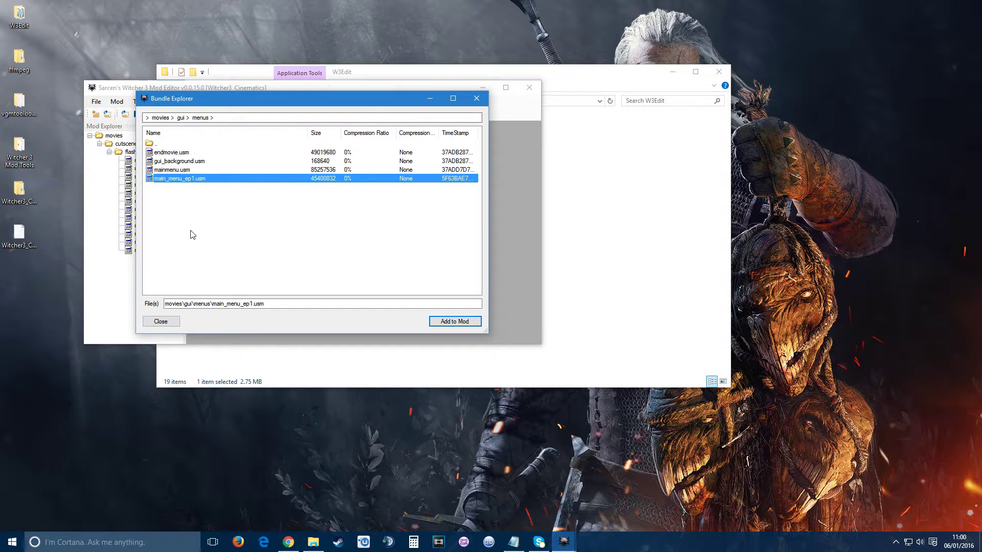
{"action": "left_click_drag", "start_coordinate": [191, 203], "coordinate": [164, 163]}
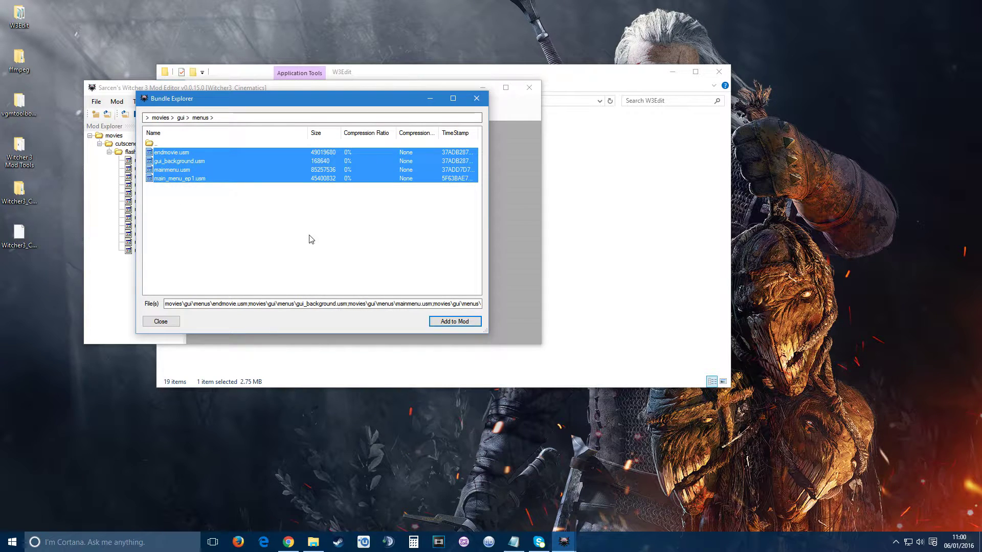
{"action": "left_click", "coordinate": [186, 180]}
{"action": "left_click_drag", "start_coordinate": [204, 215], "coordinate": [163, 156]}
{"action": "left_click", "coordinate": [463, 322]}
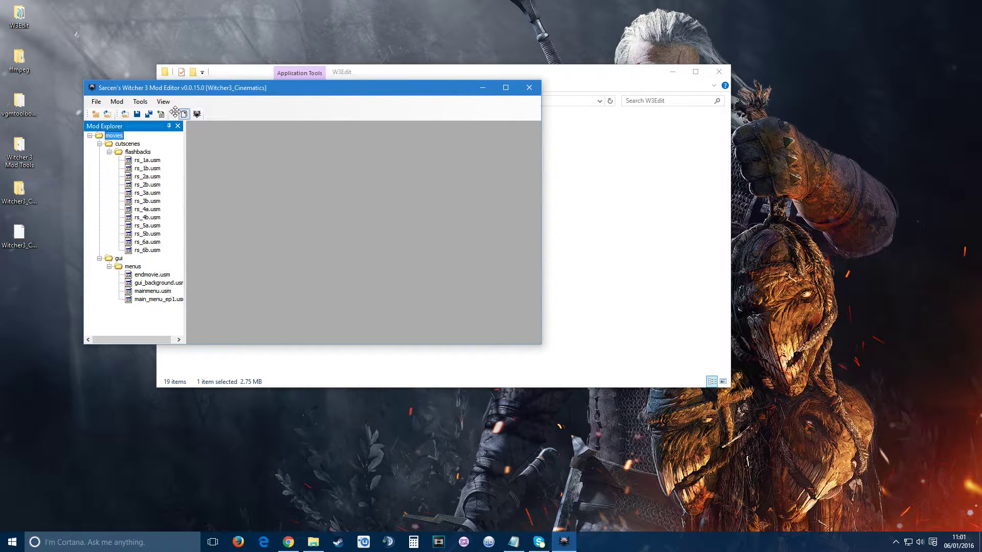
- Save the mod project, then close W3Edit and the W3Edit folder window
{"action": "left_click", "coordinate": [138, 115]}
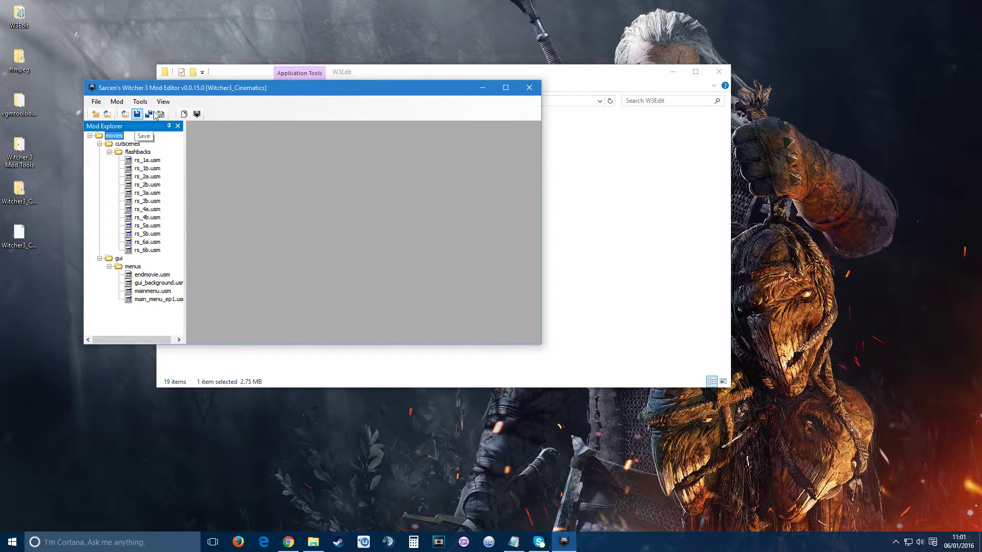
{"action": "left_click", "coordinate": [529, 88]}
{"action": "left_click", "coordinate": [719, 72]}
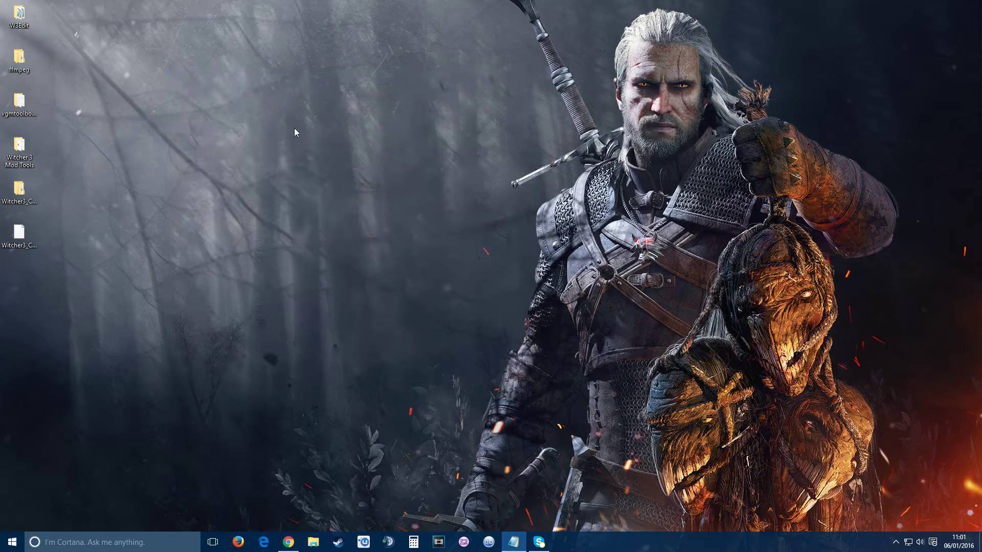
- Browse to Witcher3_Cinematics\files\movies\cutscenes\flashbacks in File Explorer
{"action": "double_click", "coordinate": [19, 190]}
{"action": "double_click", "coordinate": [263, 132]}
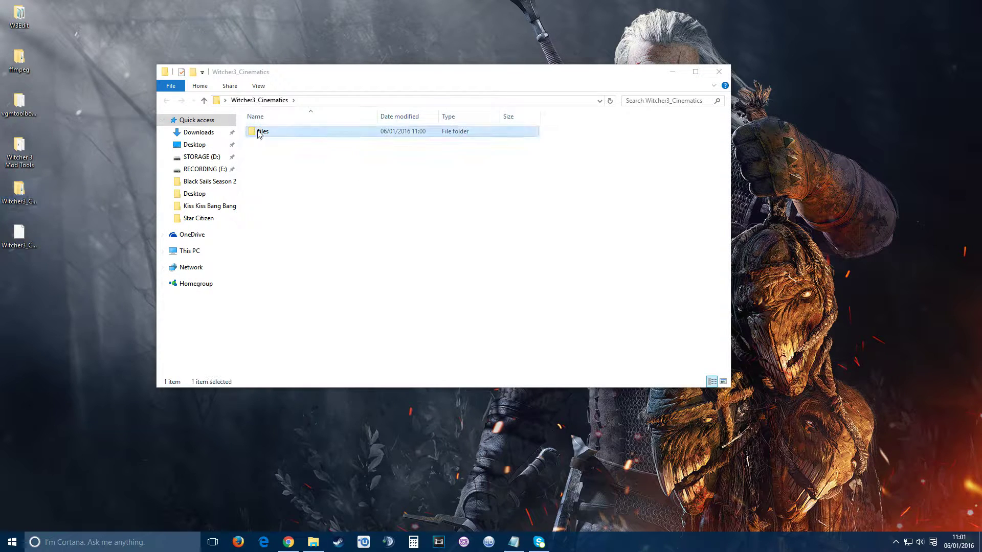
{"action": "double_click", "coordinate": [266, 131]}
{"action": "double_click", "coordinate": [279, 132]}
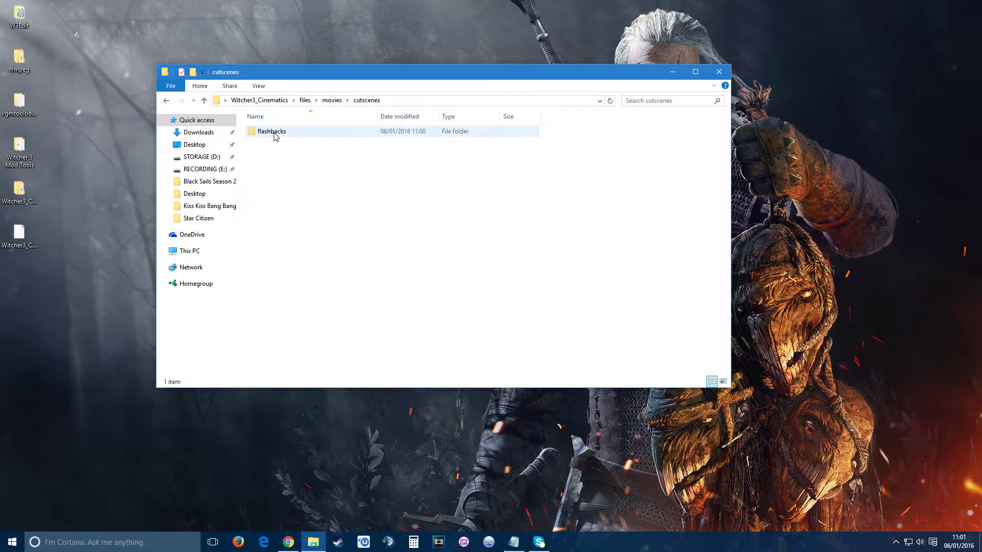
{"action": "left_click", "coordinate": [277, 134]}
{"action": "double_click", "coordinate": [276, 134]}
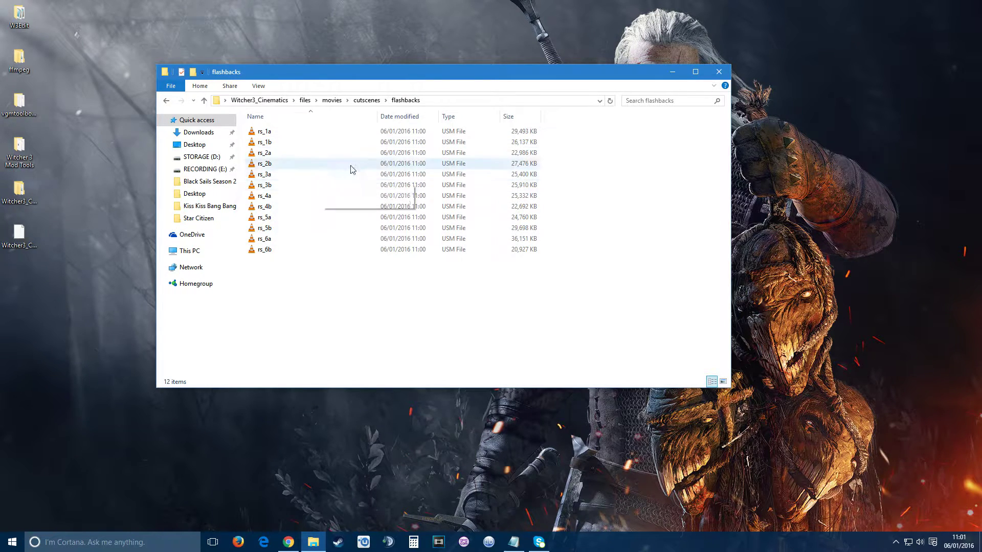
- Launch VGMToolbox r1012 and open Misc. Tools > Stream Tools > Video Demultiplexer with USM (CRI Movie 2) format
{"action": "double_click", "coordinate": [31, 106]}
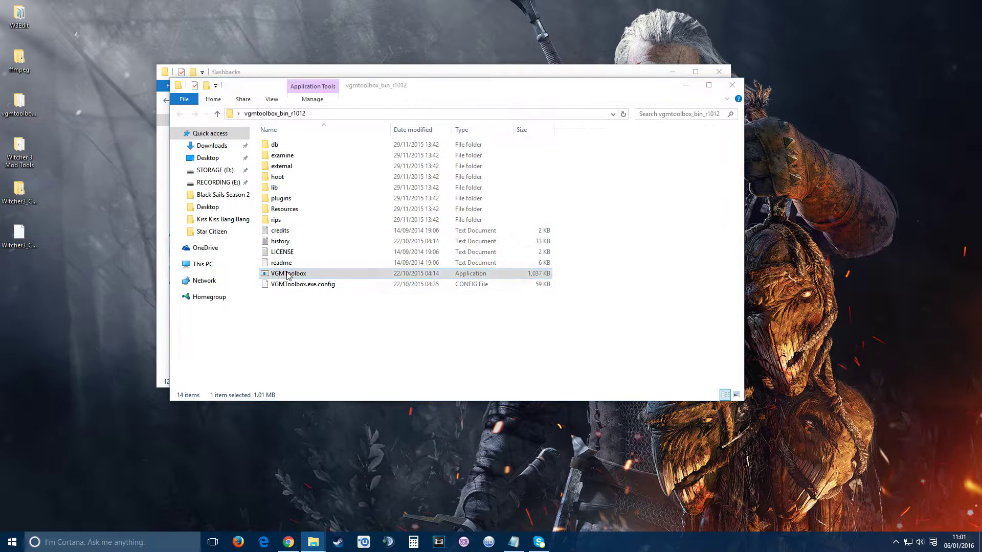
{"action": "left_click", "coordinate": [524, 281]}
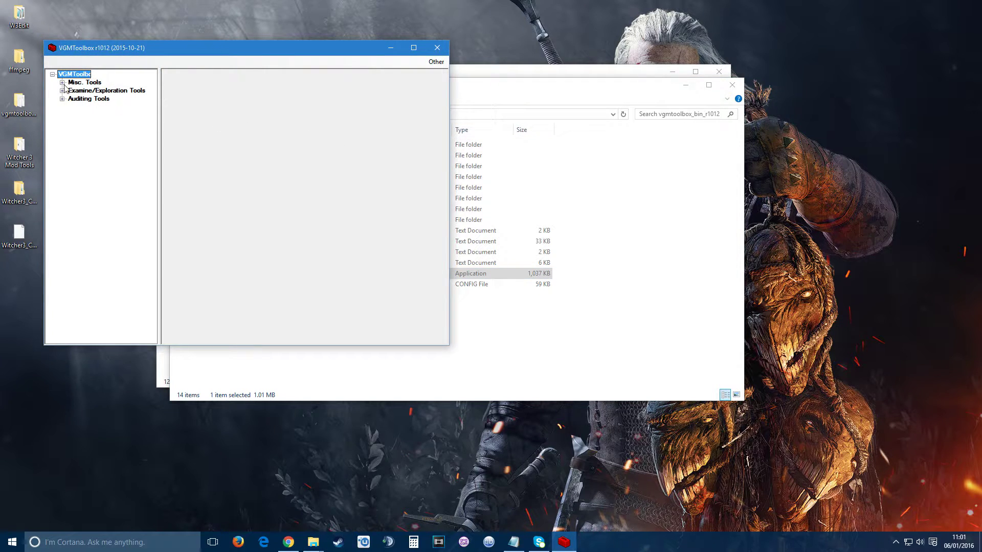
{"action": "left_click", "coordinate": [62, 83]}
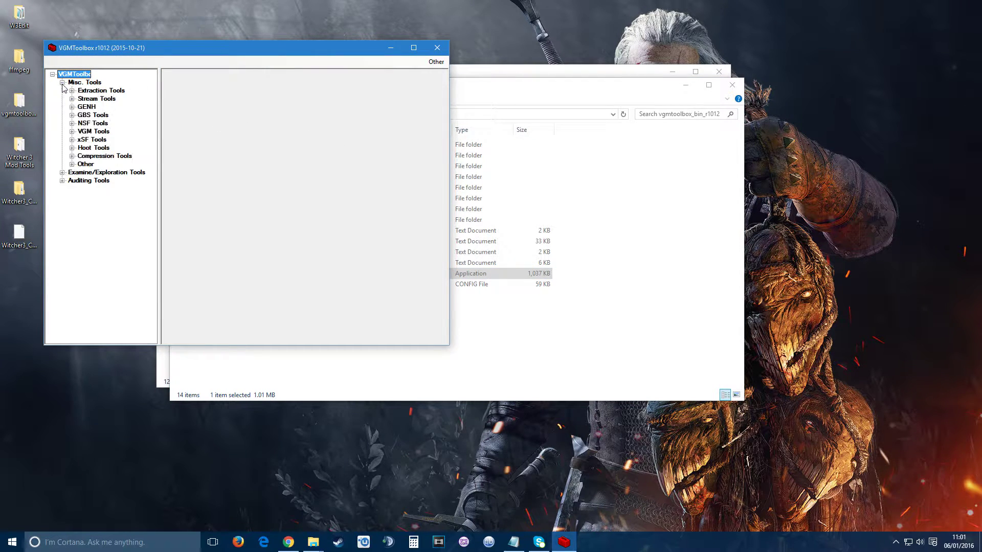
{"action": "left_click", "coordinate": [72, 99]}
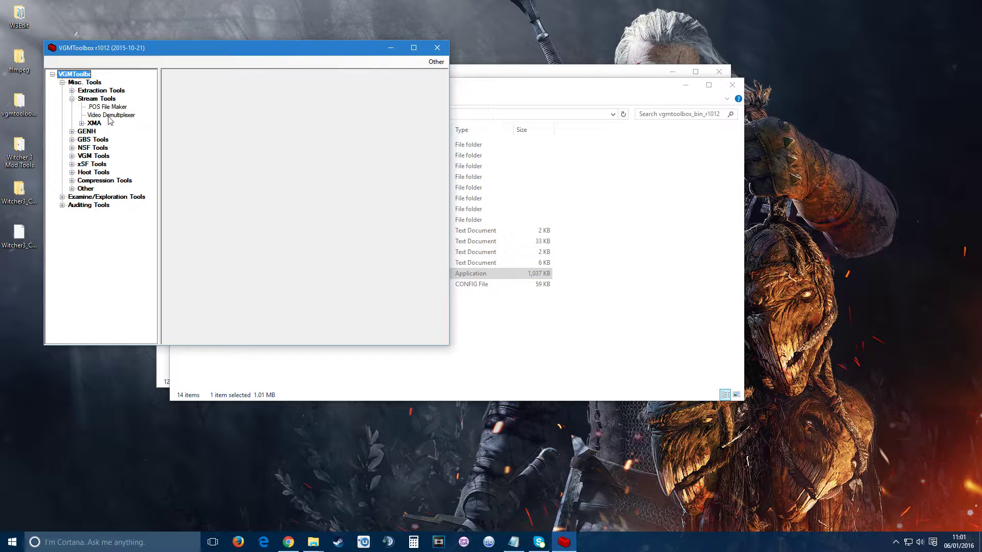
{"action": "left_click", "coordinate": [111, 115]}
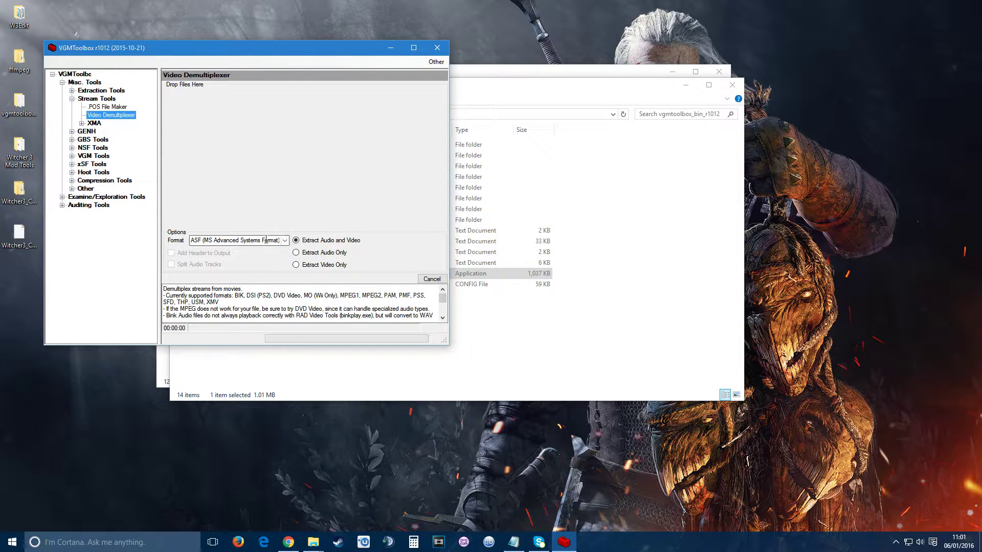
{"action": "left_click", "coordinate": [285, 241]}
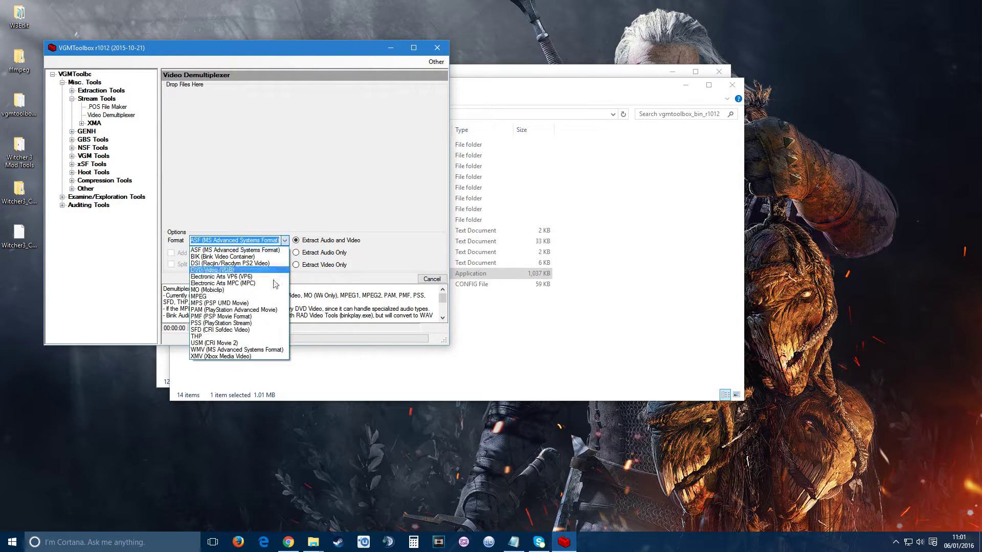
{"action": "left_click", "coordinate": [220, 343]}
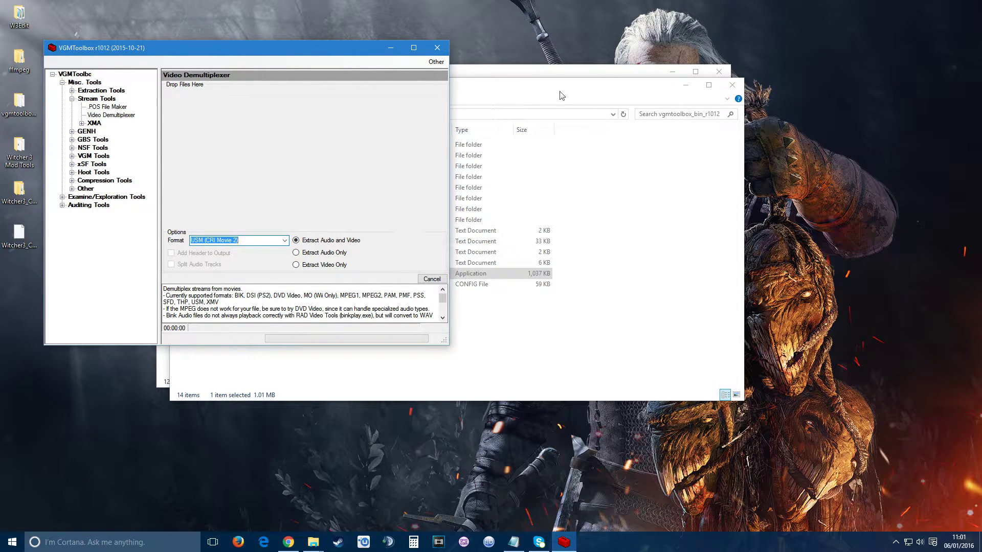
- Arrange the windows and drop rs_1a.usm onto the Video Demultiplexer
{"action": "left_click_drag", "start_coordinate": [582, 91], "coordinate": [715, 125]}
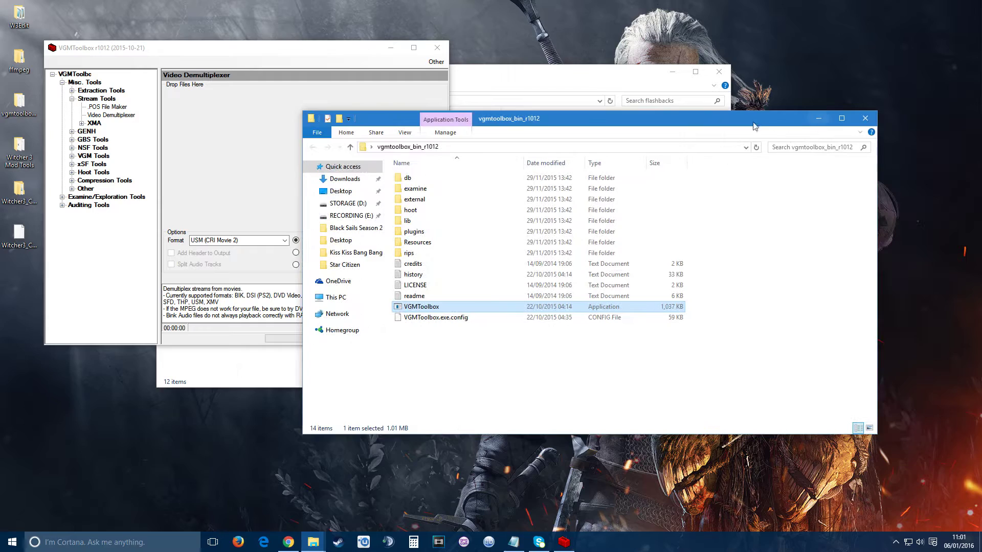
{"action": "left_click", "coordinate": [865, 118]}
{"action": "left_click", "coordinate": [703, 90]}
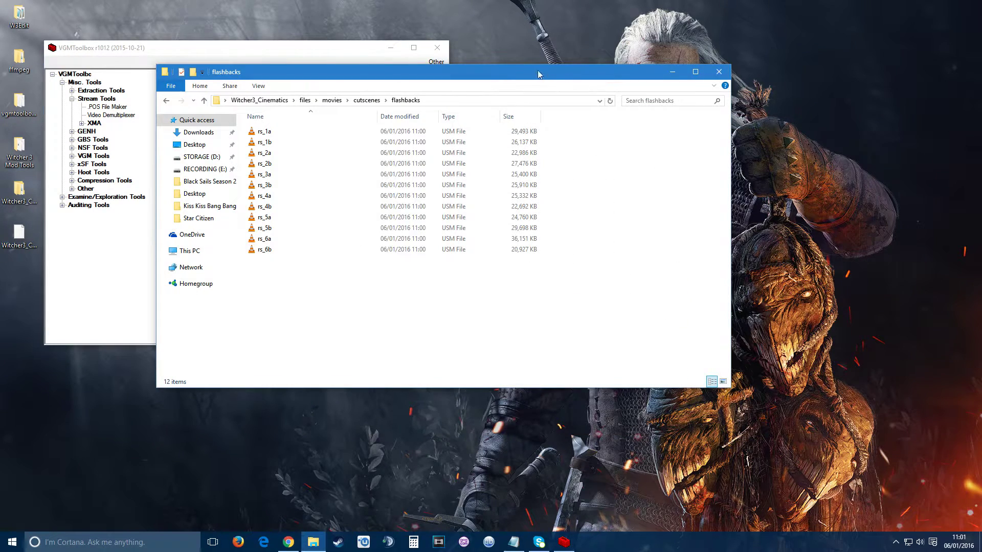
{"action": "left_click_drag", "start_coordinate": [504, 72], "coordinate": [805, 81]}
{"action": "left_click_drag", "start_coordinate": [565, 144], "coordinate": [266, 154]}
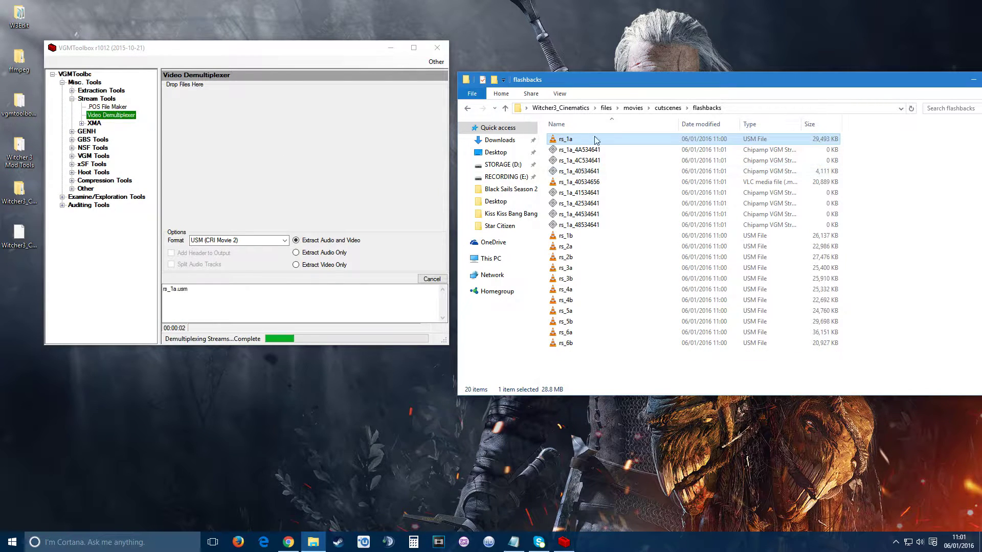
- Check the outputs: play the rs_1a_40534656 video and inspect the rs_1a audio streams
{"action": "left_click", "coordinate": [579, 184]}
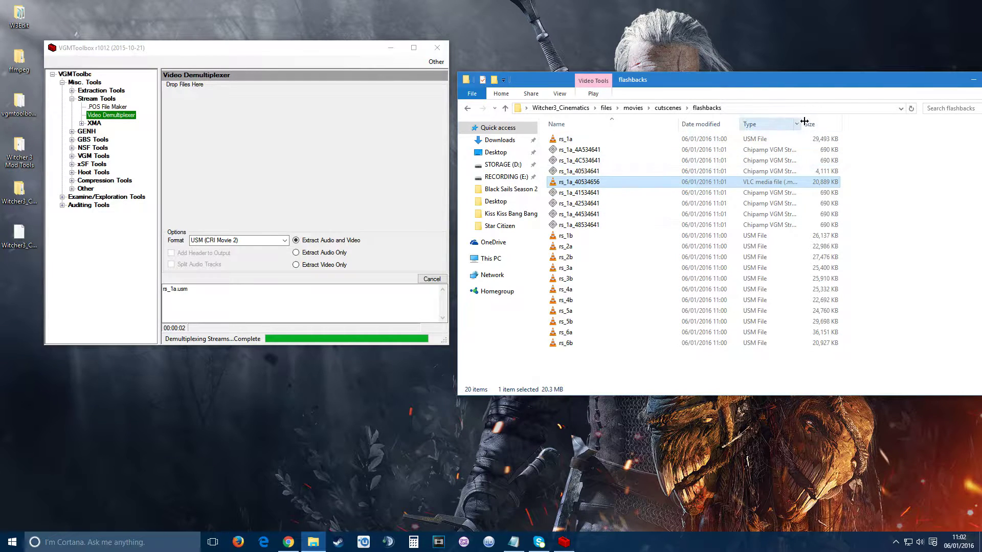
{"action": "left_click_drag", "start_coordinate": [801, 124], "coordinate": [843, 125]}
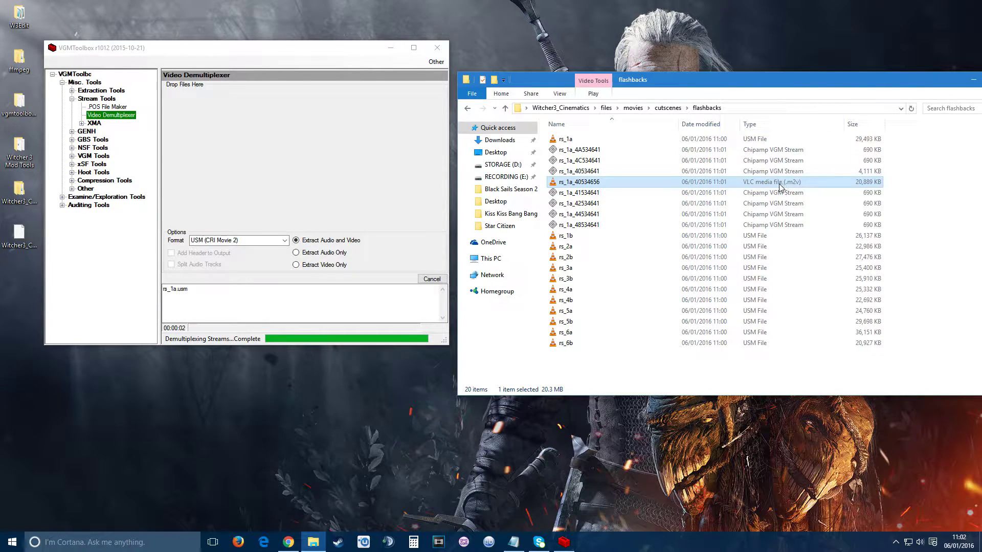
{"action": "double_click", "coordinate": [578, 182]}
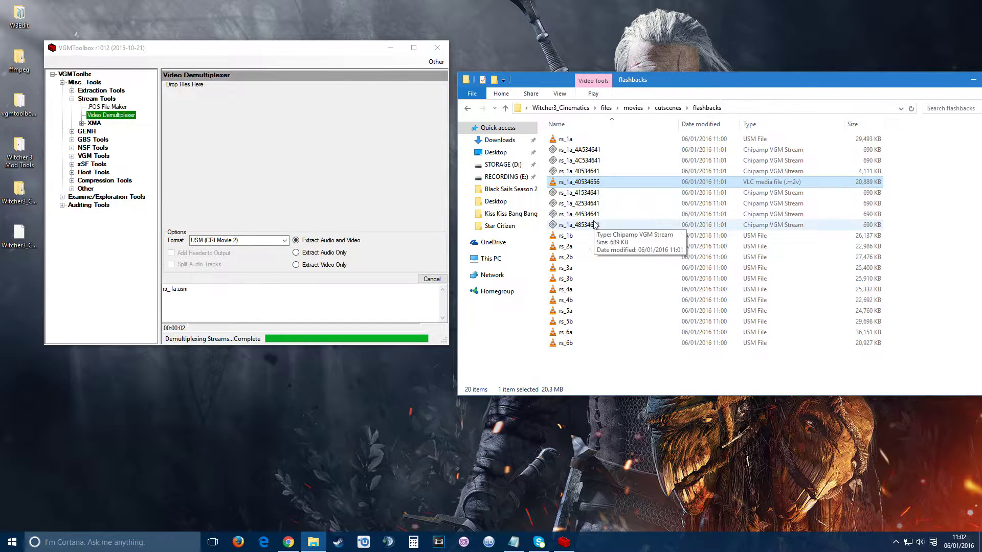
{"action": "left_click", "coordinate": [594, 173]}
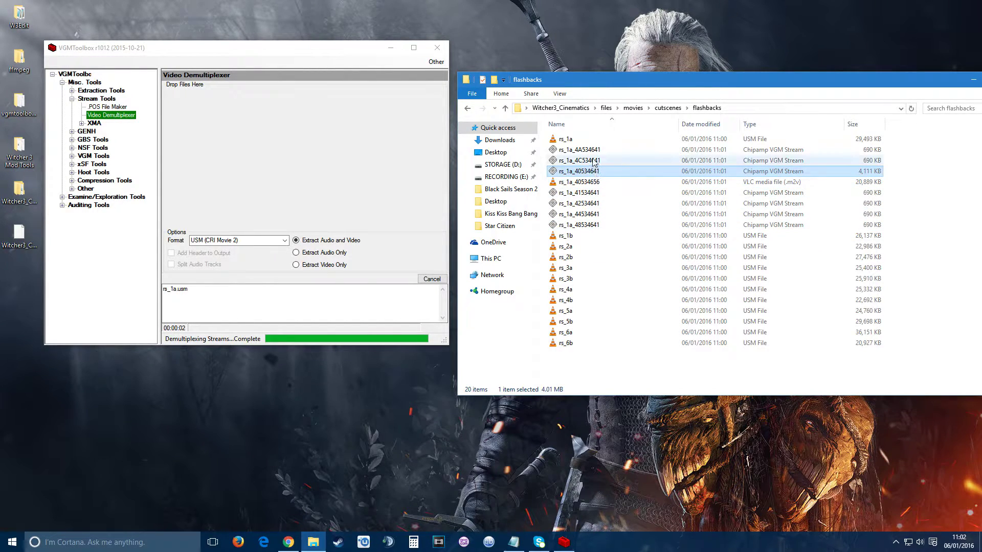
{"action": "left_click", "coordinate": [589, 162]}
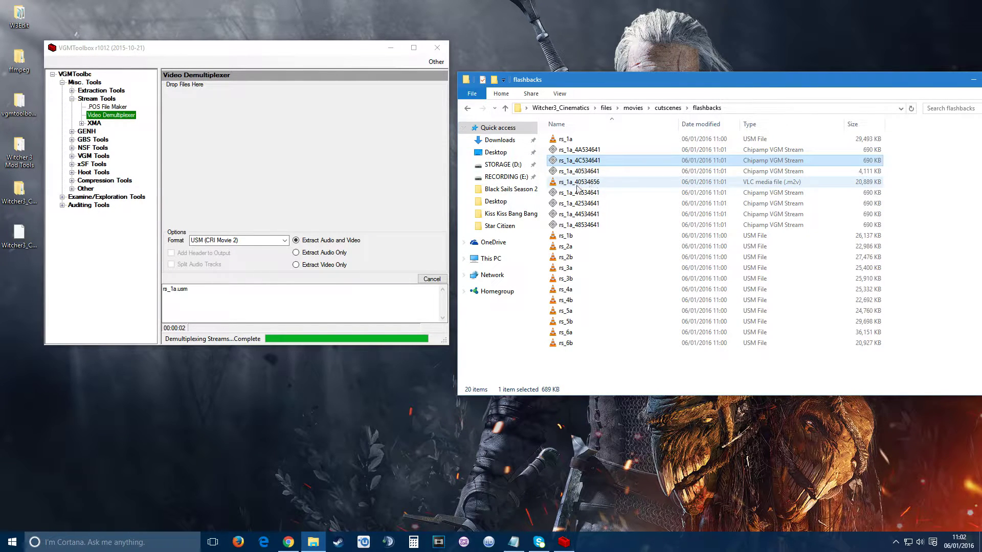
{"action": "left_click_drag", "start_coordinate": [354, 53], "coordinate": [375, 121]}
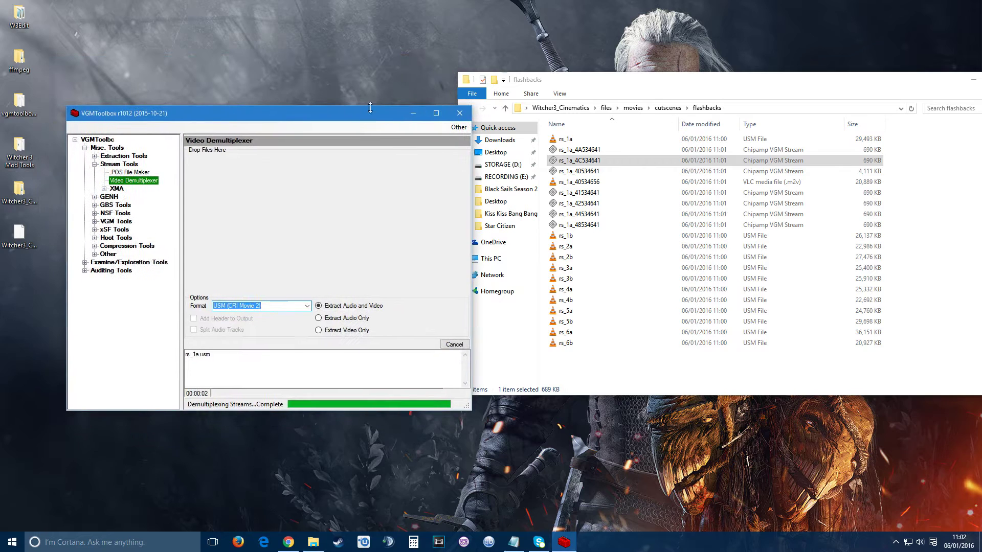
- Open ffmpeg\ffmpeg\bin and move the rs_1a_40534656 clip into it from flashbacks
{"action": "double_click", "coordinate": [24, 65]}
{"action": "left_click_drag", "start_coordinate": [423, 15], "coordinate": [505, 41]}
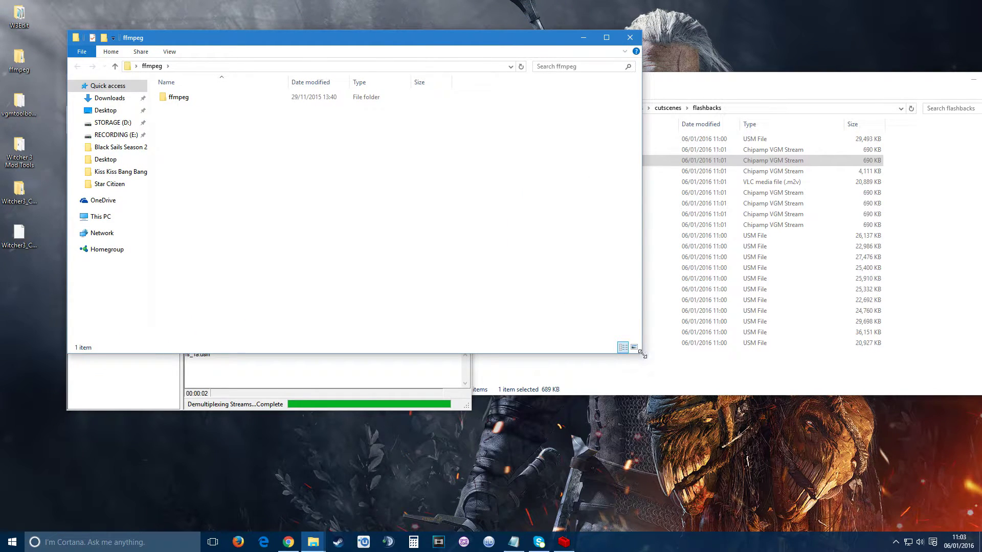
{"action": "left_click_drag", "start_coordinate": [642, 354], "coordinate": [473, 373]}
{"action": "double_click", "coordinate": [176, 97]}
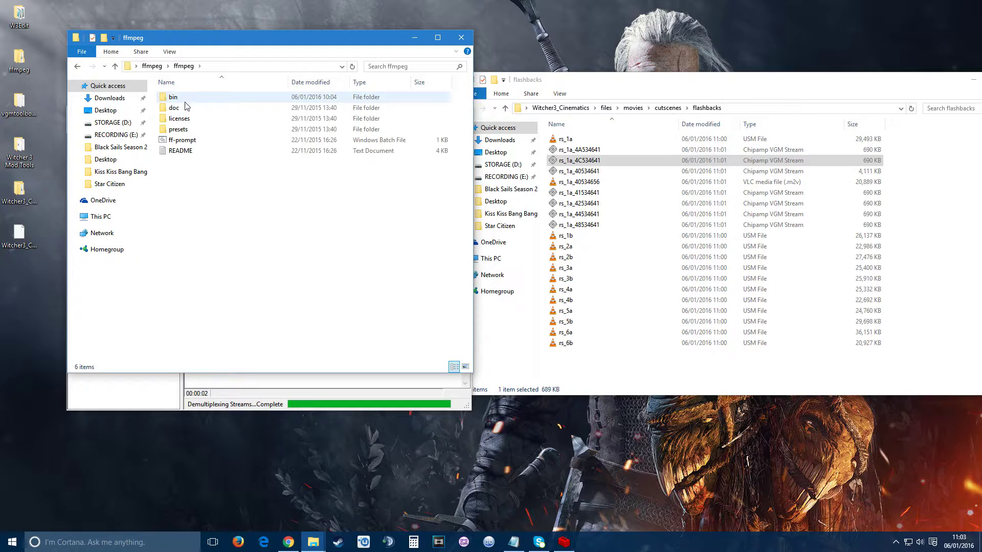
{"action": "double_click", "coordinate": [184, 98]}
{"action": "left_click", "coordinate": [588, 184]}
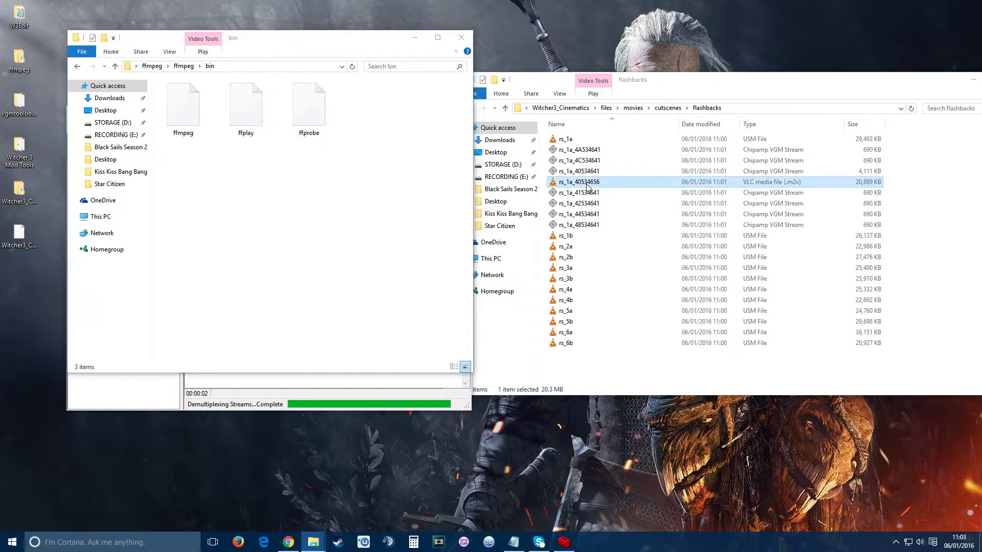
{"action": "left_click_drag", "start_coordinate": [588, 186], "coordinate": [254, 243]}
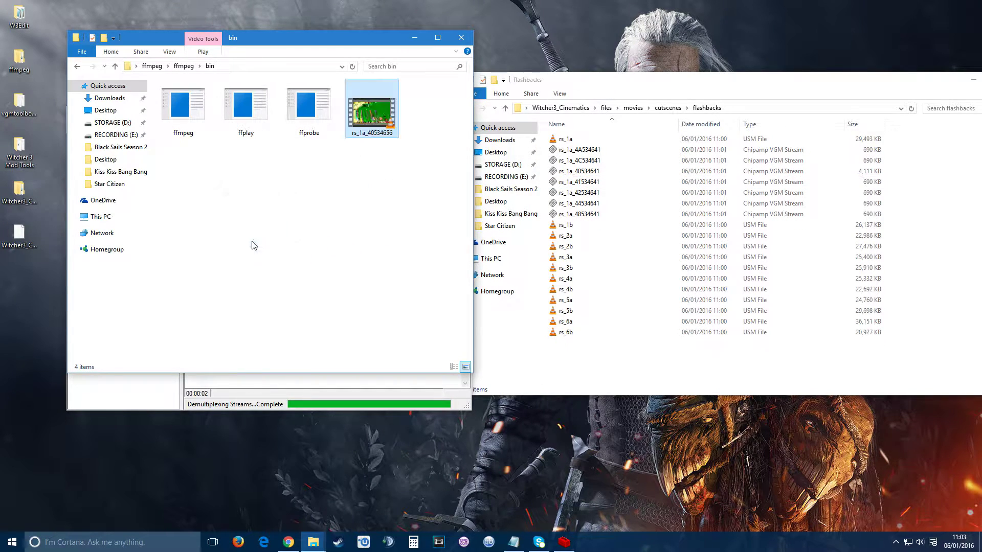
- Preview the moved clip in VLC, close it, and return to the inner ffmpeg folder
{"action": "double_click", "coordinate": [381, 108]}
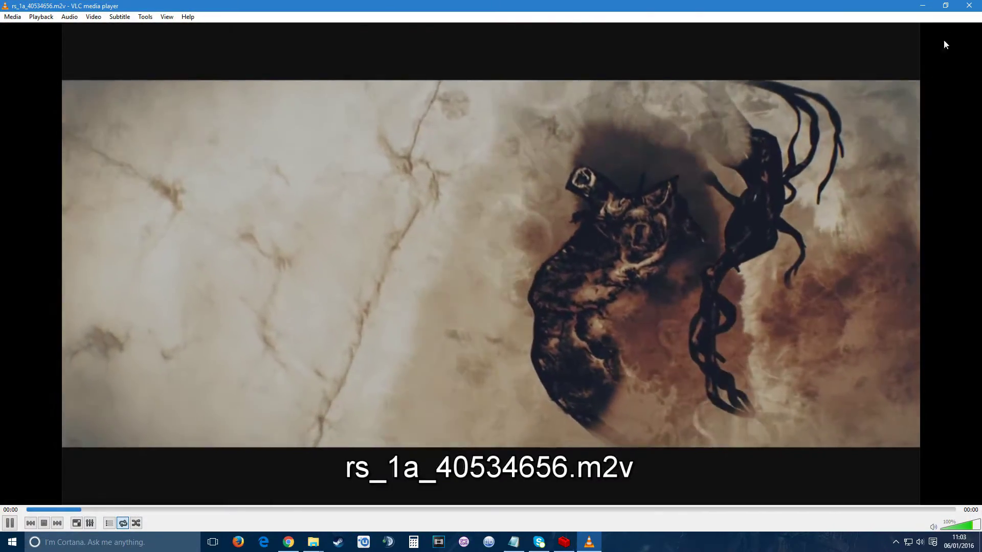
{"action": "left_click", "coordinate": [969, 5]}
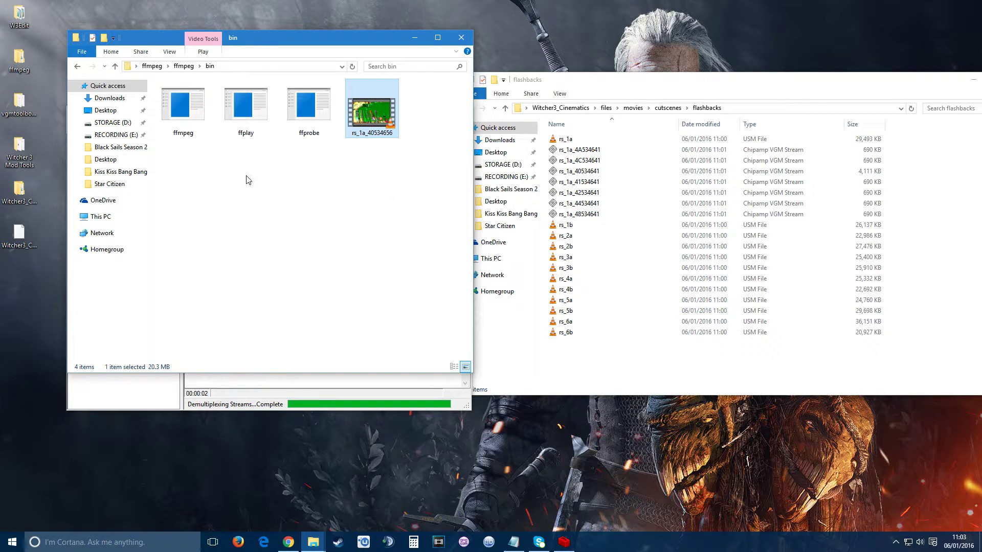
{"action": "key", "text": "BackSpace"}
{"action": "key", "text": "BackSpace"}
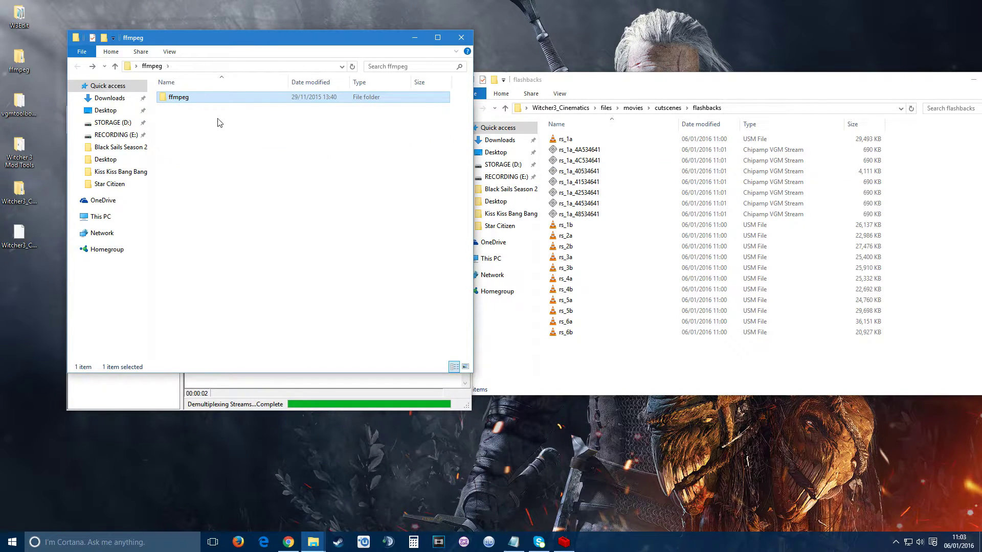
{"action": "double_click", "coordinate": [198, 100]}
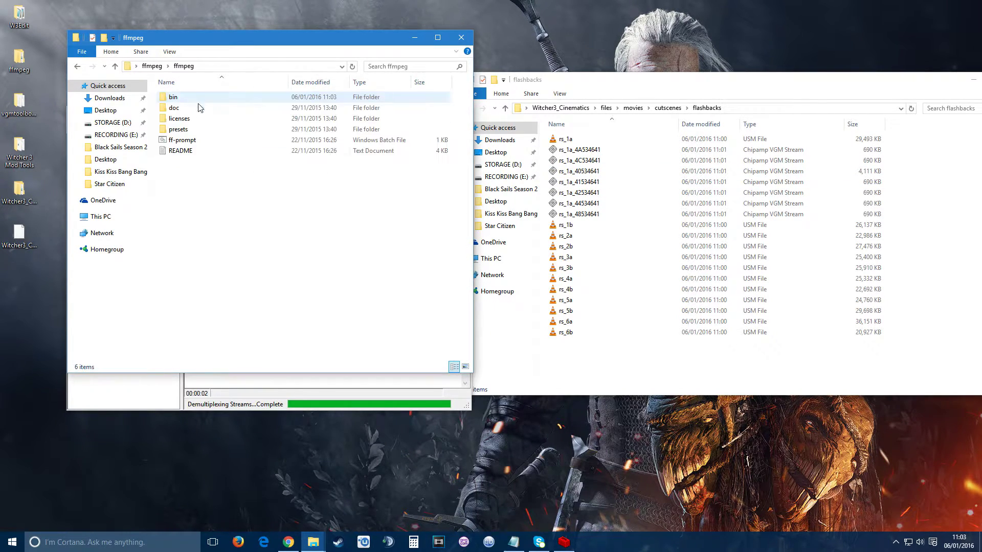
- Launch the ff-prompt console, allow it to run, and enlarge and reposition it
{"action": "double_click", "coordinate": [187, 142]}
{"action": "left_click", "coordinate": [525, 283]}
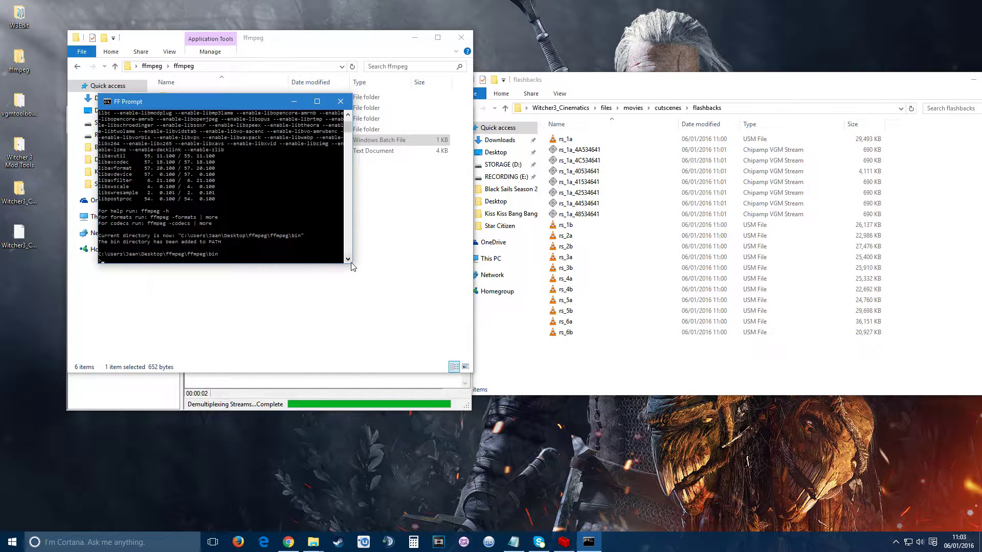
{"action": "left_click_drag", "start_coordinate": [351, 265], "coordinate": [451, 323]}
{"action": "left_click_drag", "start_coordinate": [326, 103], "coordinate": [331, 182]}
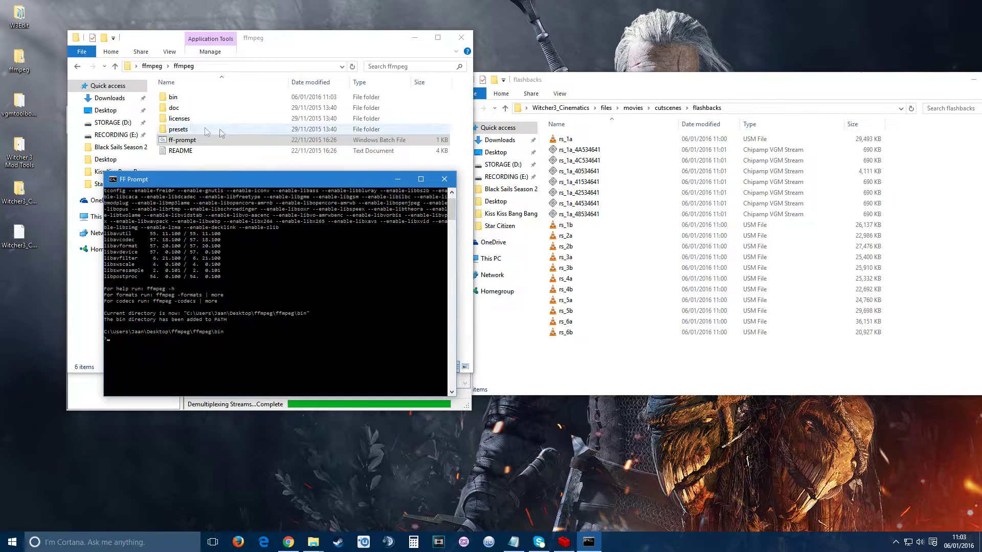
- Show the bin folder in Details view with a wider Type column and select rs_1a_40534656
{"action": "double_click", "coordinate": [173, 97]}
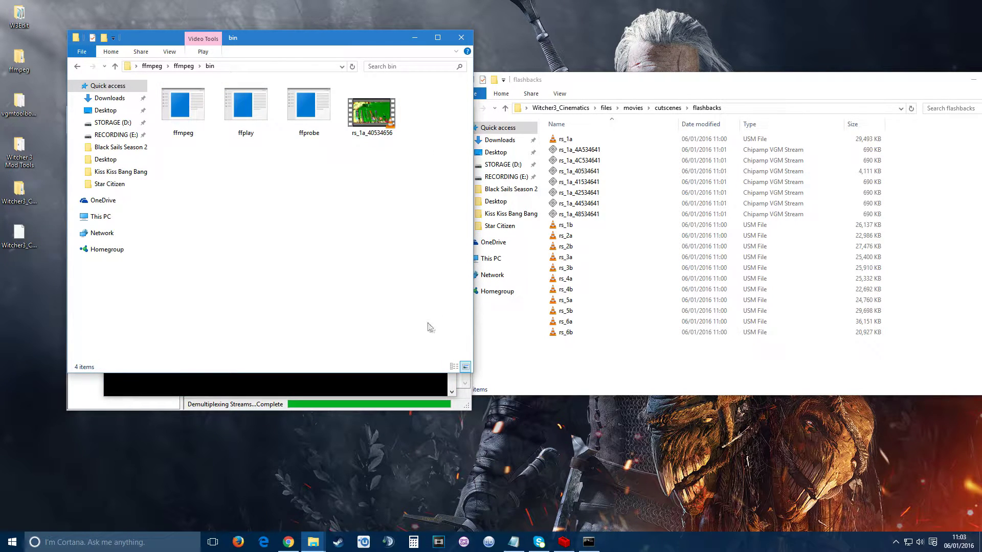
{"action": "left_click", "coordinate": [454, 366]}
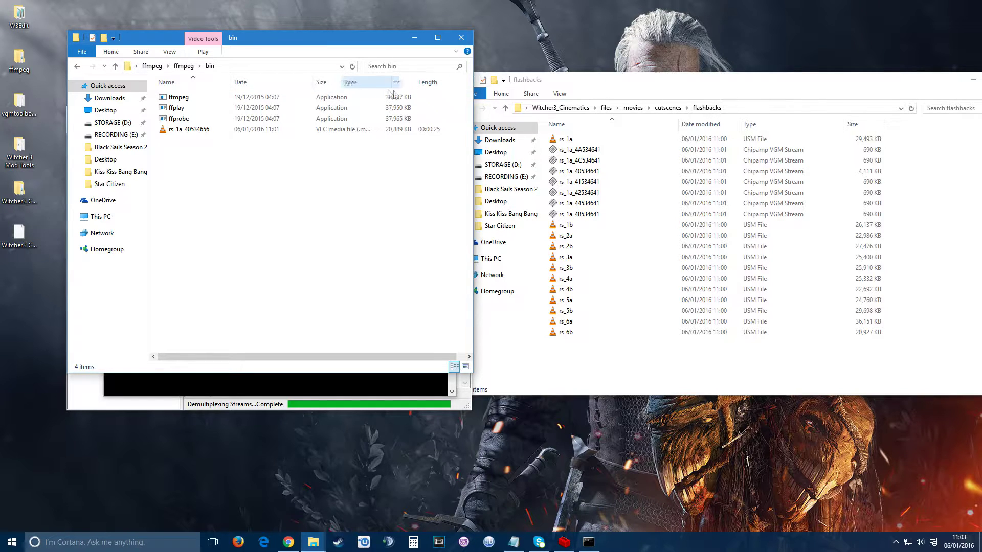
{"action": "left_click_drag", "start_coordinate": [374, 84], "coordinate": [421, 84]}
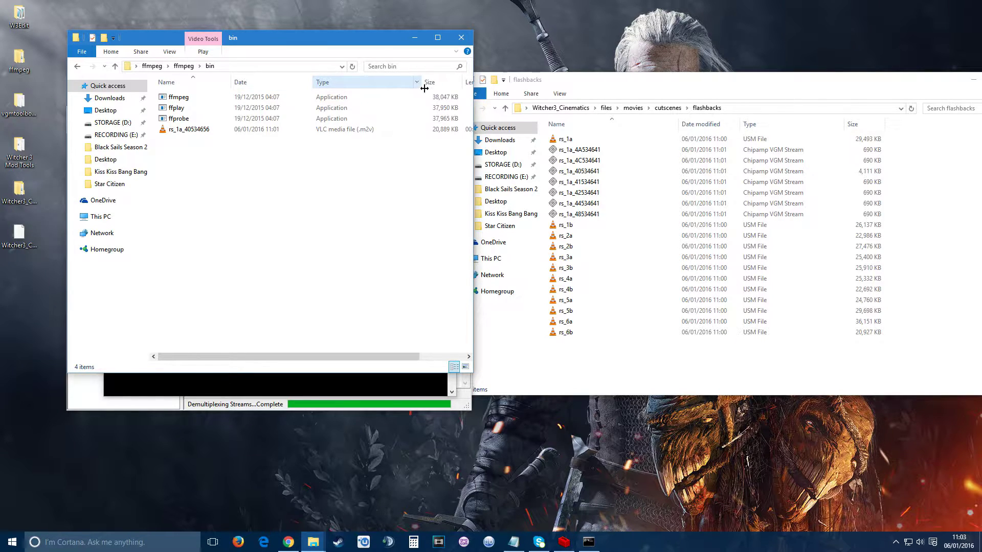
{"action": "left_click", "coordinate": [246, 396]}
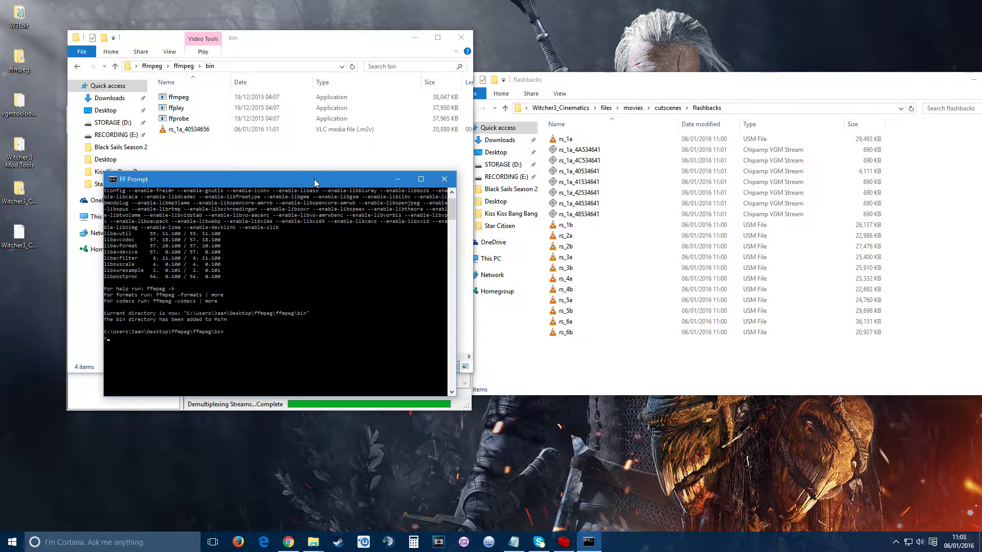
{"action": "left_click_drag", "start_coordinate": [315, 182], "coordinate": [735, 106]}
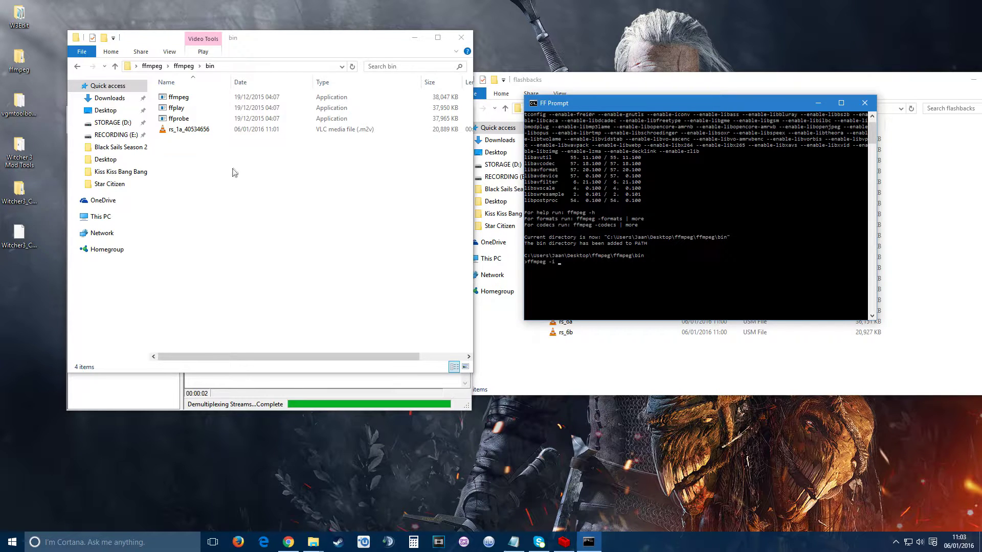
{"action": "left_click", "coordinate": [189, 131]}
- Rename the clip to flashback and write the ffmpeg command converting flashback.m2v to flashback_final.mp4
{"action": "right_click", "coordinate": [189, 131]}
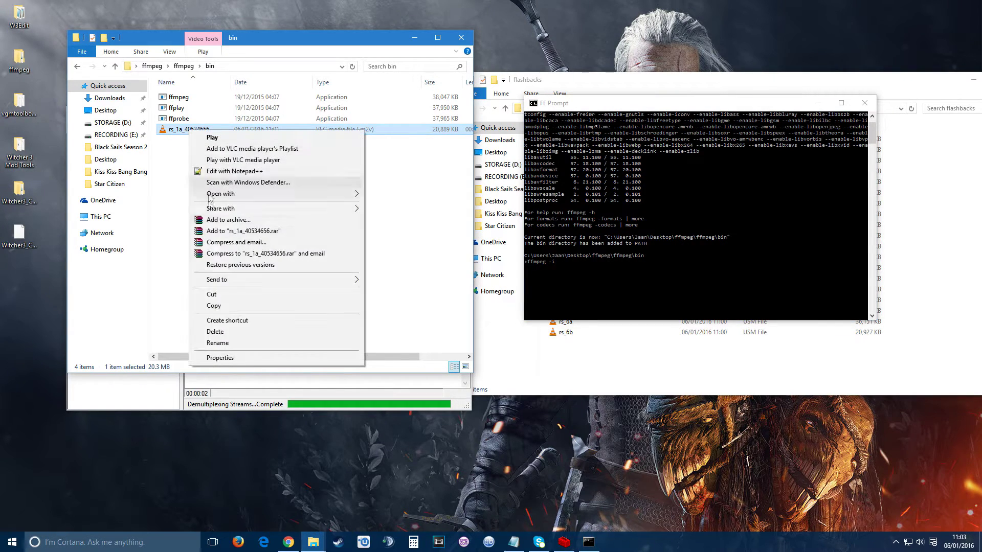
{"action": "left_click", "coordinate": [226, 345]}
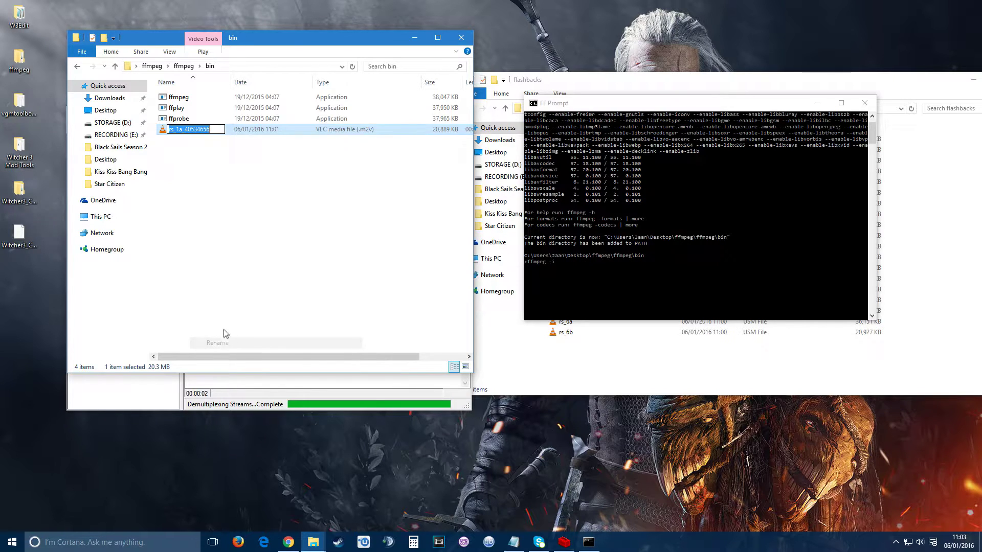
{"action": "type", "text": "test"}
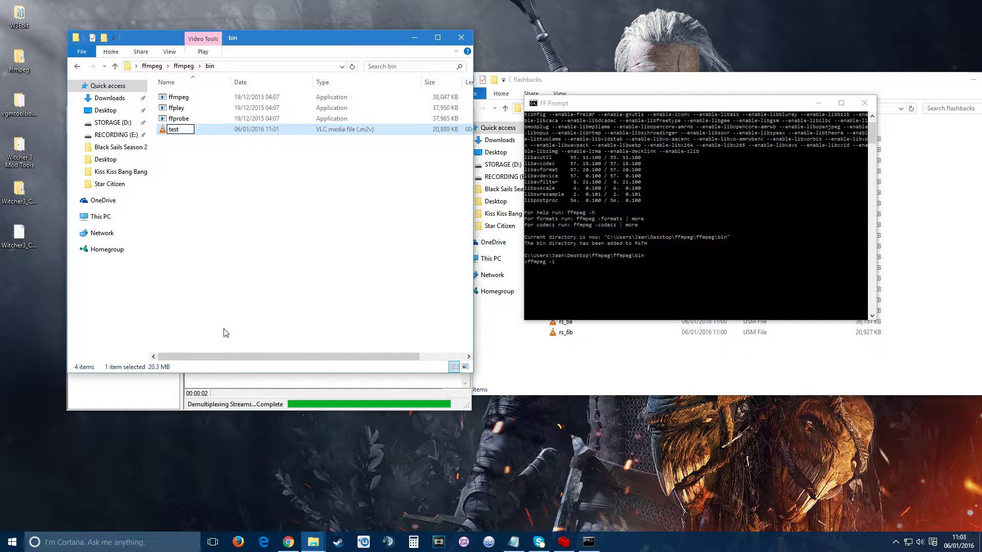
{"action": "key", "text": "BackSpace"}
{"action": "key", "text": "BackSpace"}
{"action": "key", "text": "BackSpace"}
{"action": "type", "text": "flashback"}
{"action": "key", "text": "Return"}
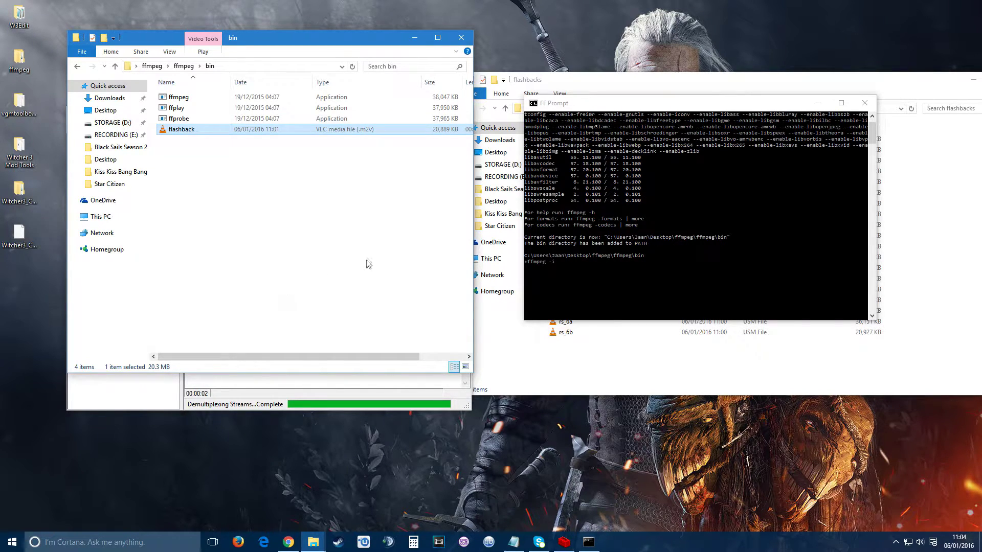
{"action": "left_click", "coordinate": [644, 125]}
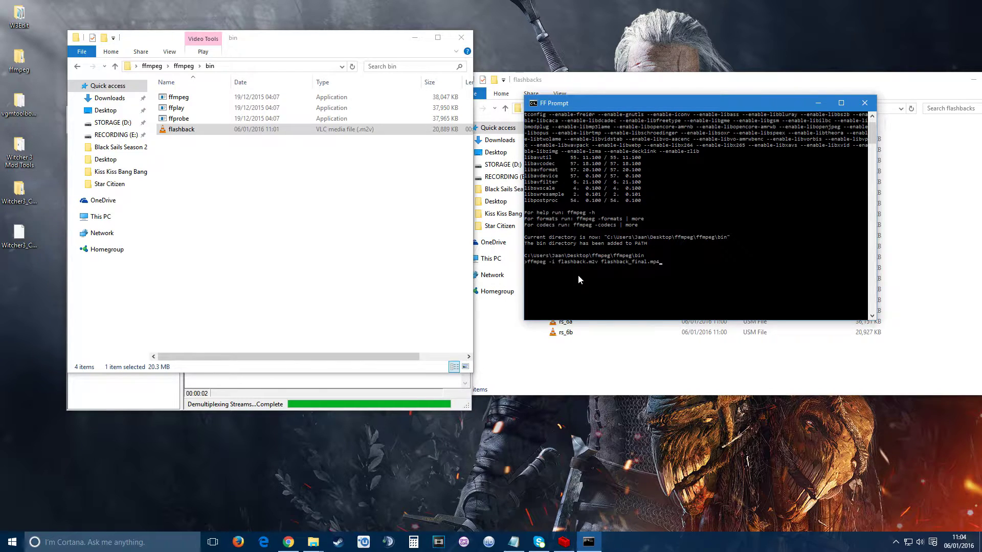
{"action": "key", "text": "BackSpace"}
{"action": "key", "text": "BackSpace"}
{"action": "key", "text": "BackSpace"}
{"action": "key", "text": "BackSpace"}
{"action": "key", "text": "BackSpace"}
- Run the ffmpeg conversion and select the resulting flashback_final file in the bin folder
{"action": "key", "text": "Return"}
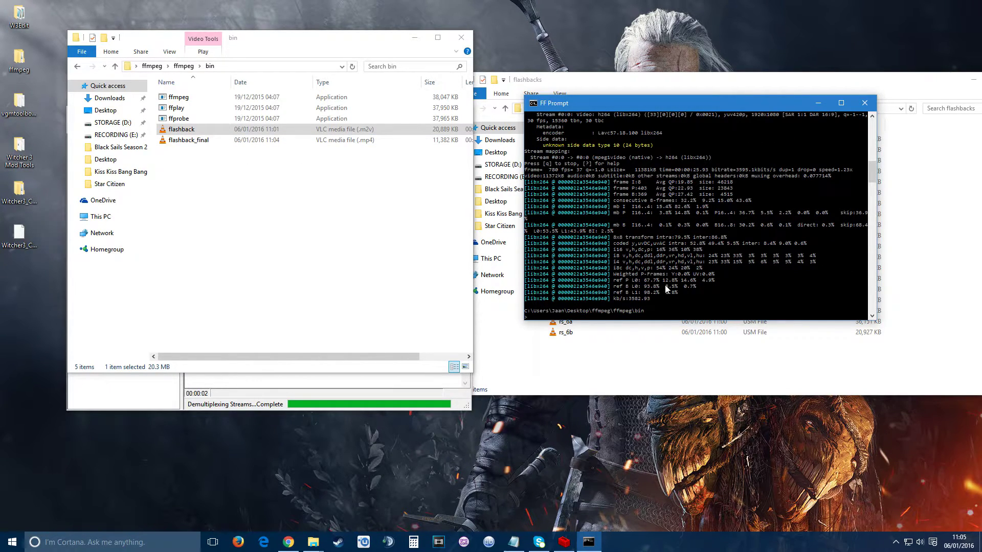
{"action": "left_click", "coordinate": [197, 140]}
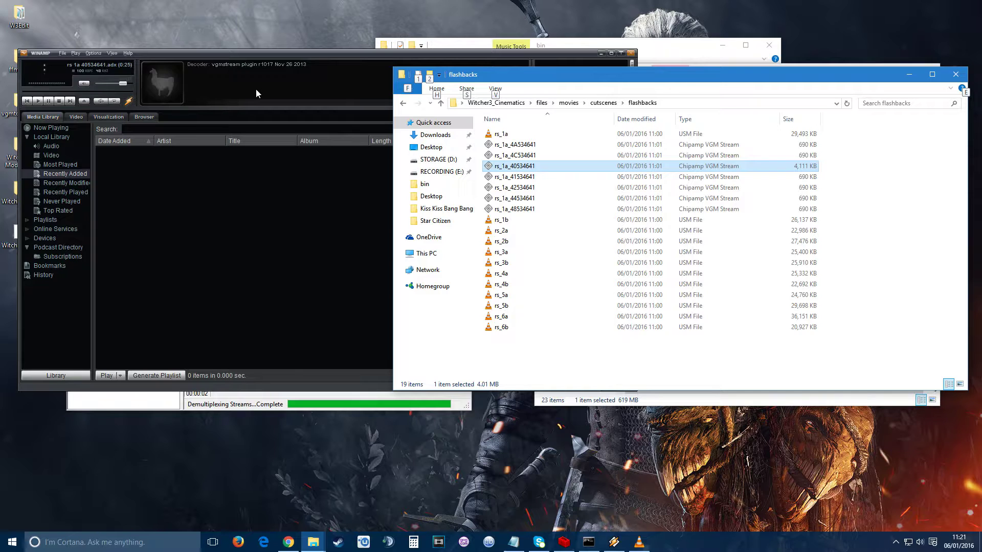
- Bring Winamp in front of the flashbacks folder and open its Options menu
{"action": "left_click", "coordinate": [260, 58]}
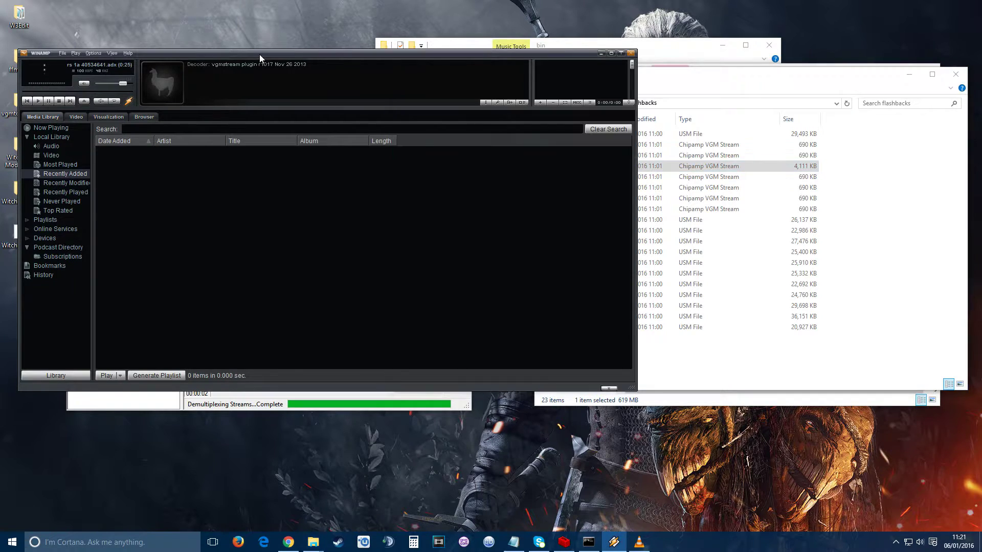
{"action": "left_click", "coordinate": [93, 53]}
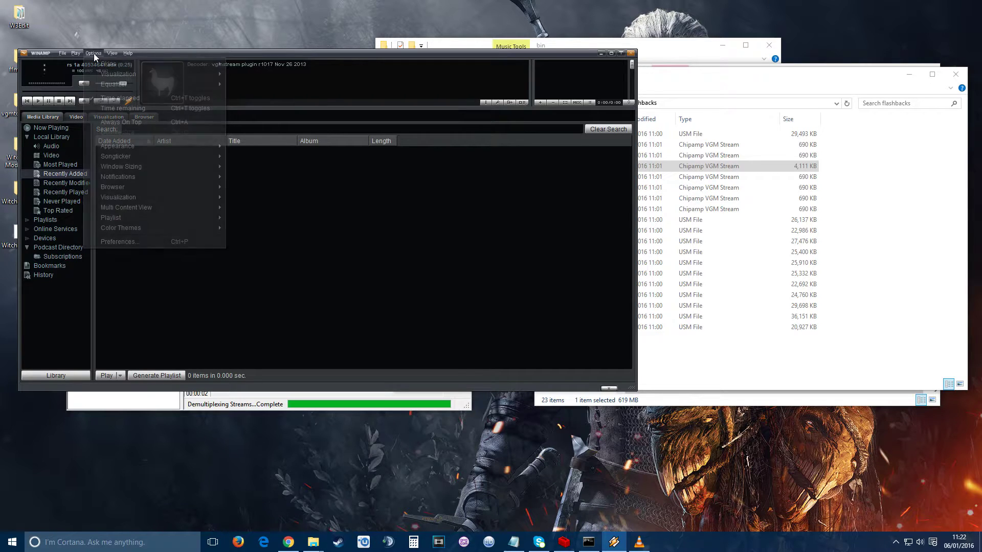
- Set Winamp's output to Nullsoft Disk Writer, writing 48 kHz 16-bit stereo PCM into ffmpeg's bin folder
{"action": "left_click", "coordinate": [126, 240]}
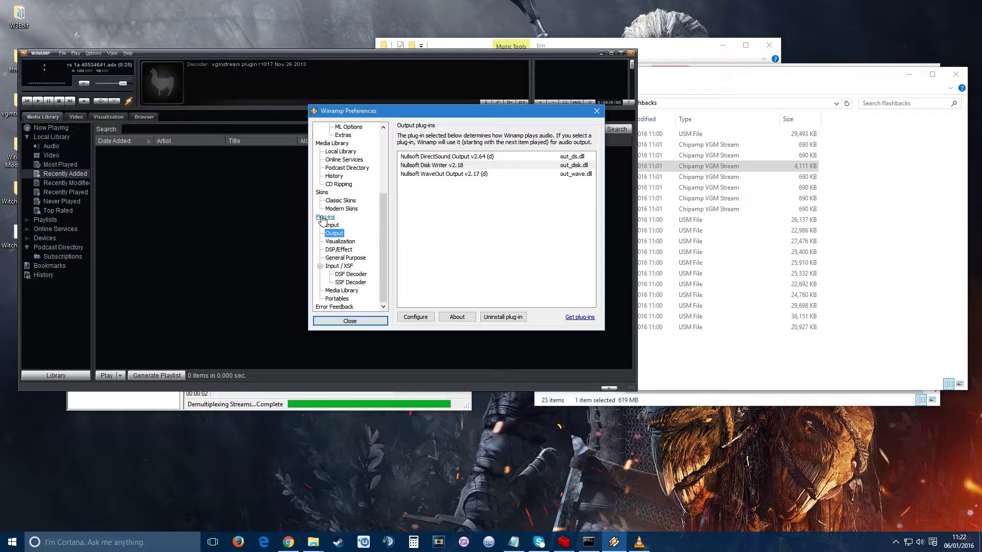
{"action": "left_click", "coordinate": [430, 168]}
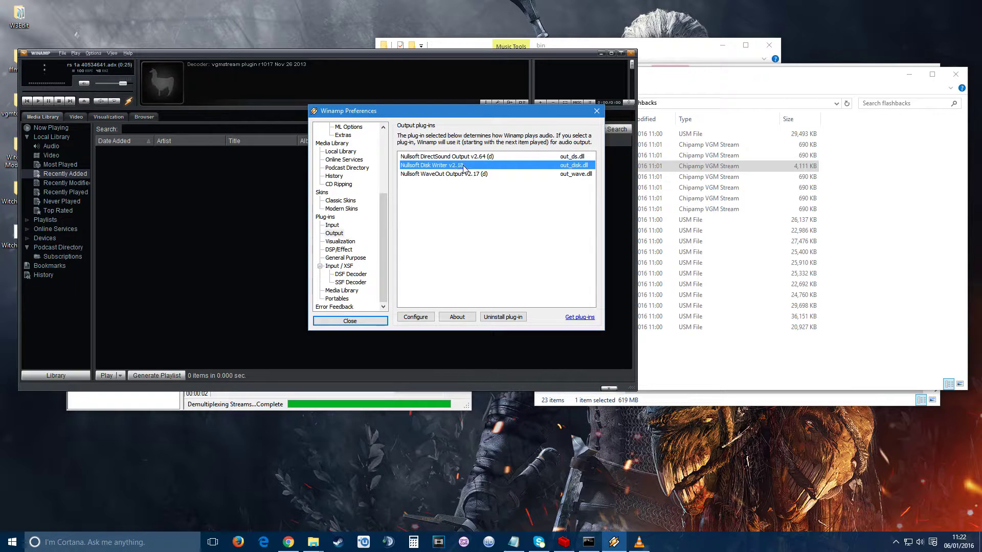
{"action": "left_click", "coordinate": [415, 317]}
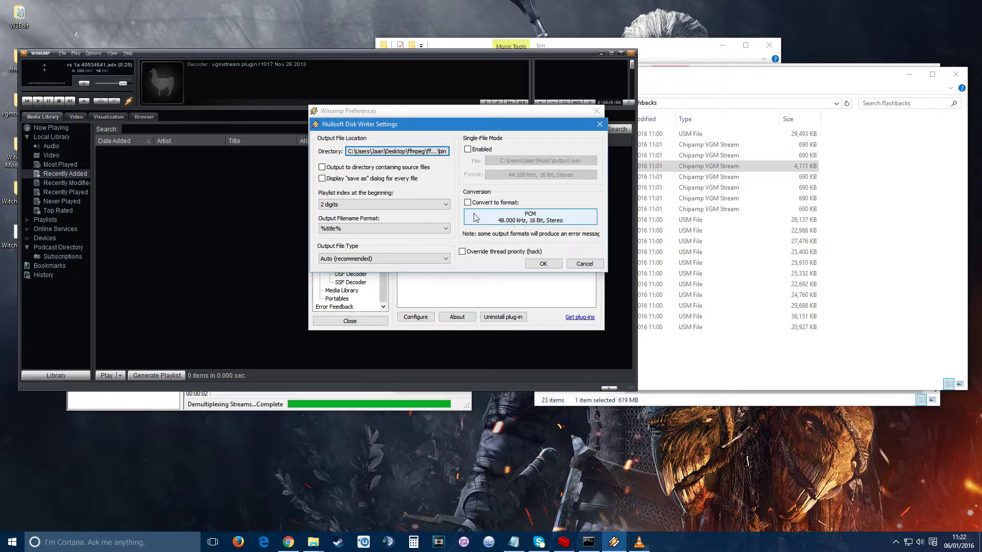
{"action": "left_click", "coordinate": [536, 221]}
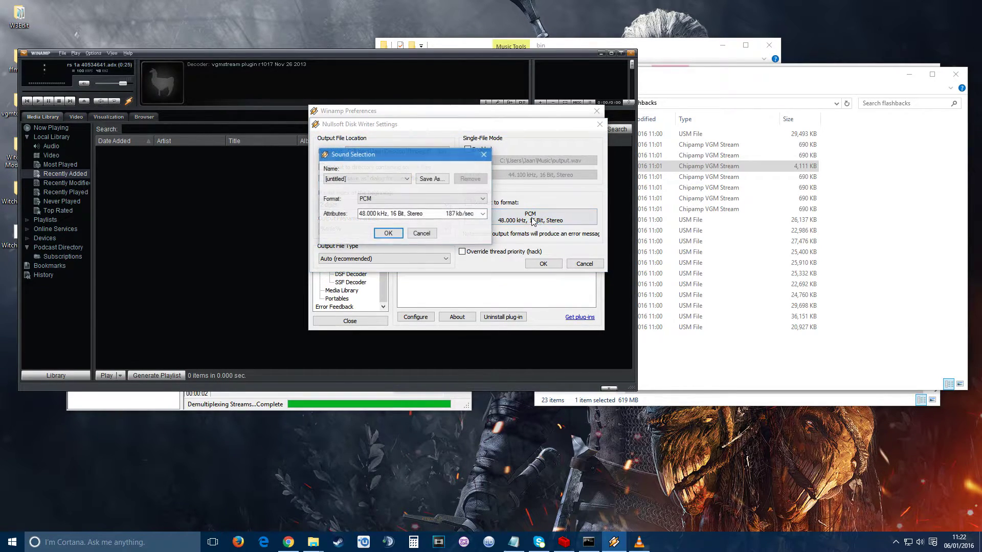
{"action": "left_click", "coordinate": [426, 235]}
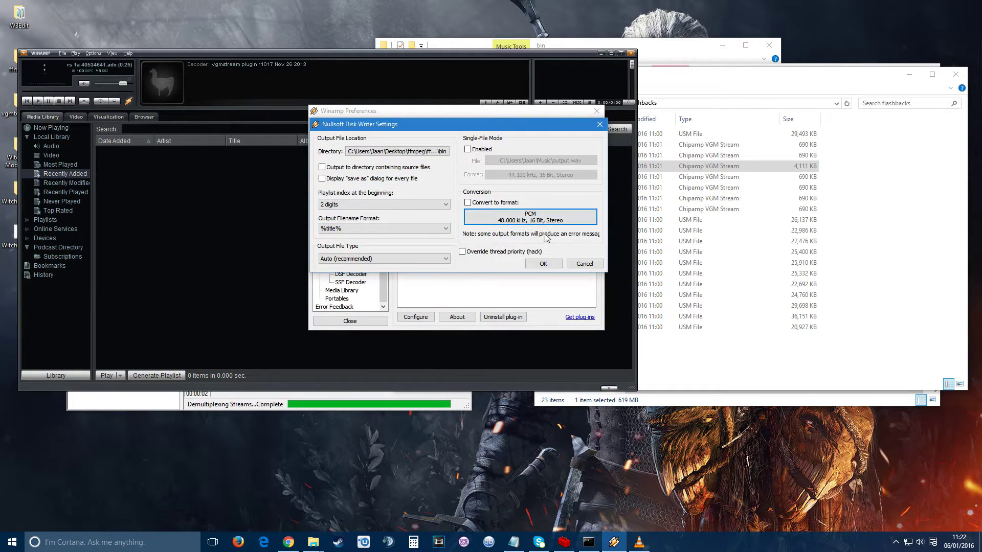
{"action": "left_click", "coordinate": [541, 264]}
- Close Preferences and load the rs_1a_40534641 audio stream from the flashbacks folder into Winamp
{"action": "left_click", "coordinate": [369, 323]}
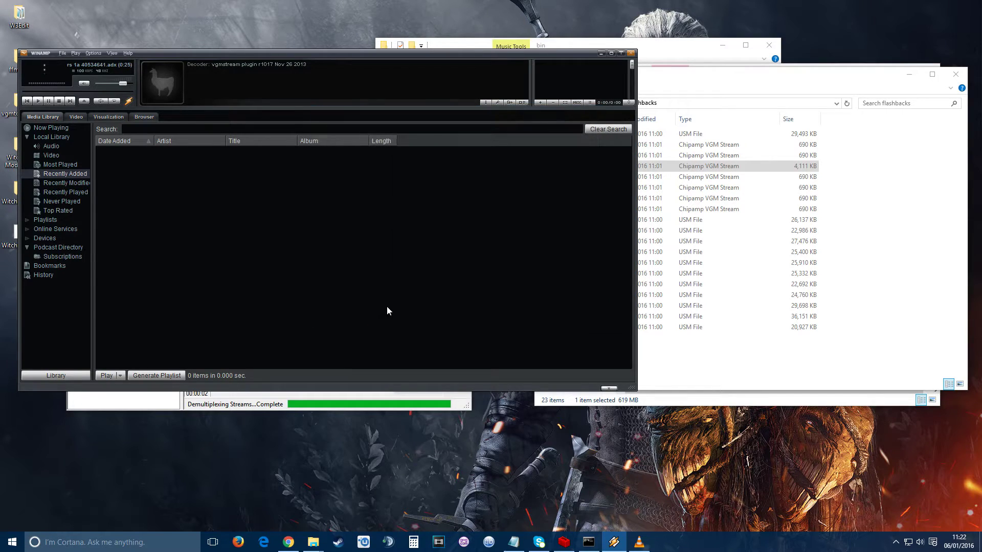
{"action": "left_click", "coordinate": [771, 89]}
{"action": "left_click_drag", "start_coordinate": [702, 84], "coordinate": [777, 100]}
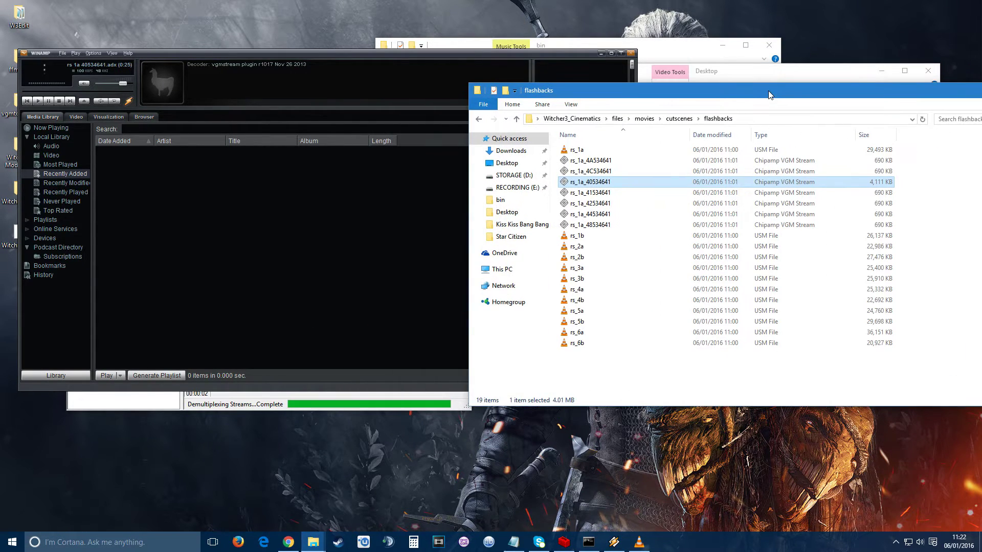
{"action": "left_click_drag", "start_coordinate": [595, 185], "coordinate": [559, 74]}
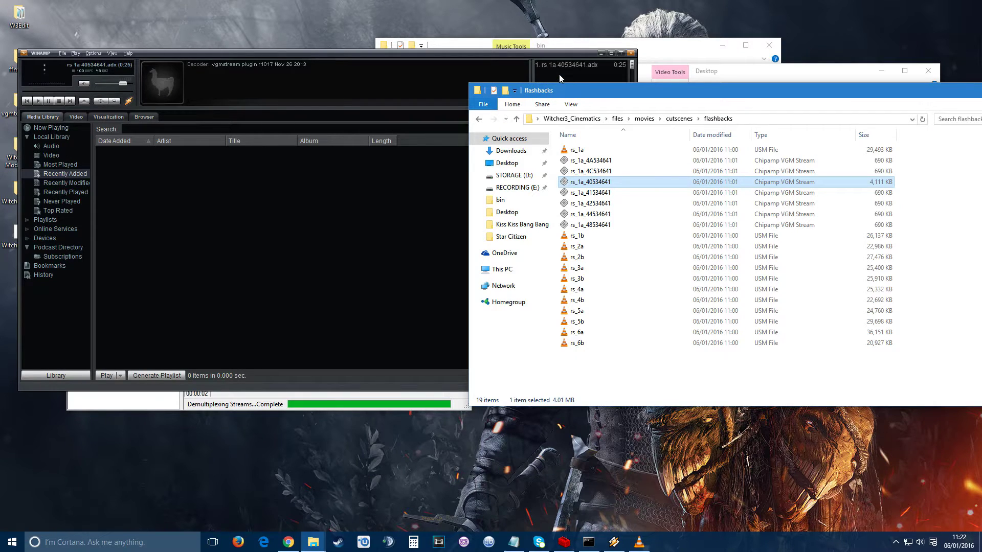
{"action": "left_click", "coordinate": [538, 54]}
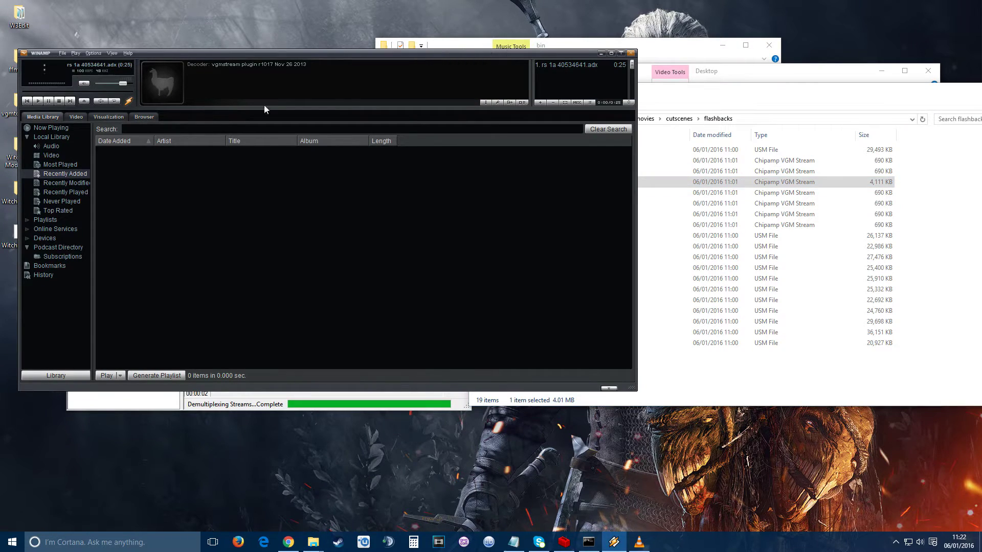
- Play the stream through to write it as WAV, overwriting the earlier file
{"action": "left_click", "coordinate": [39, 101]}
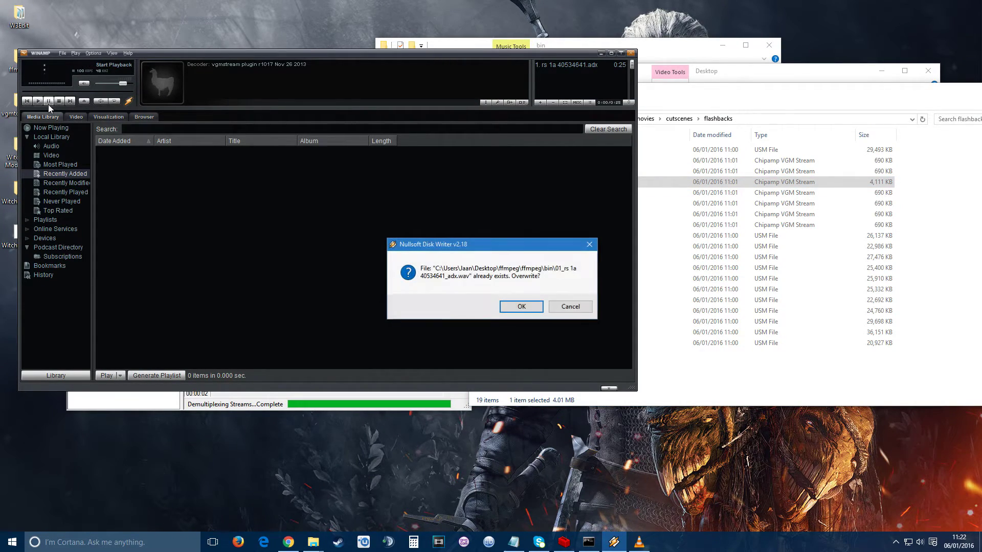
{"action": "left_click", "coordinate": [530, 308]}
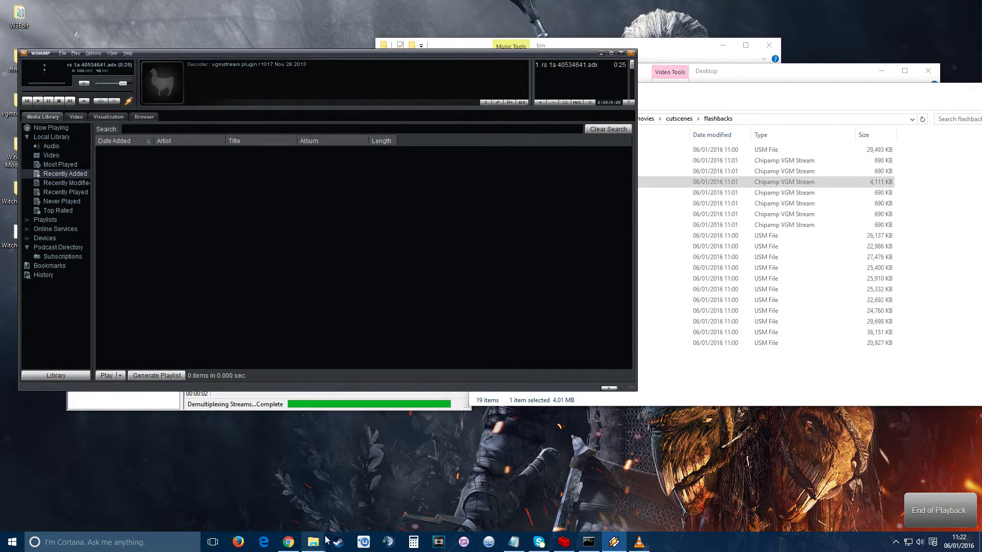
{"action": "left_click_drag", "start_coordinate": [534, 60], "coordinate": [587, 200]}
{"action": "left_click_drag", "start_coordinate": [755, 78], "coordinate": [698, 67]}
- Widen the bin folder's Name column and open the new 01_rs 1a 40534641_adx WAV to check it
{"action": "left_click", "coordinate": [871, 68]}
{"action": "left_click", "coordinate": [597, 66]}
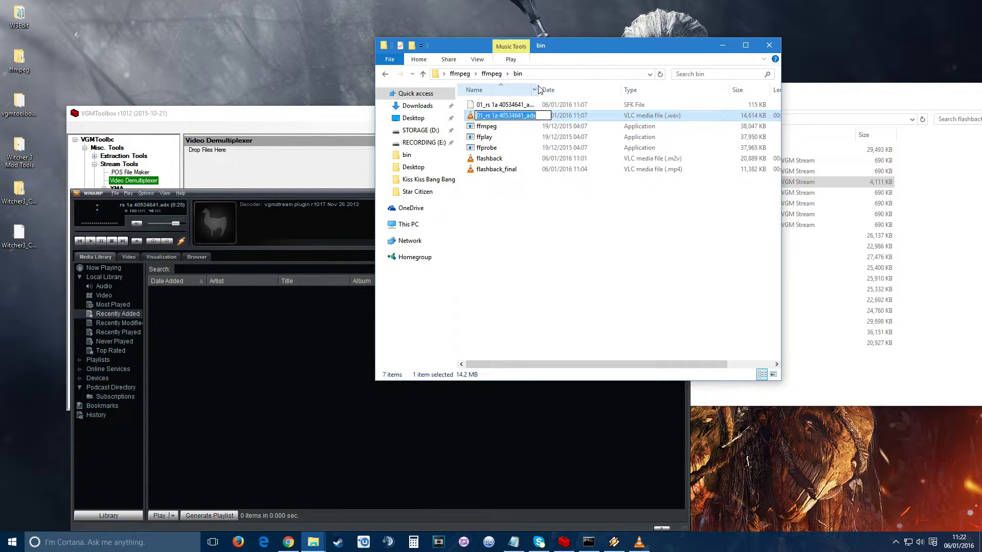
{"action": "left_click_drag", "start_coordinate": [540, 87], "coordinate": [604, 87]}
{"action": "left_click_drag", "start_coordinate": [586, 45], "coordinate": [389, 22]}
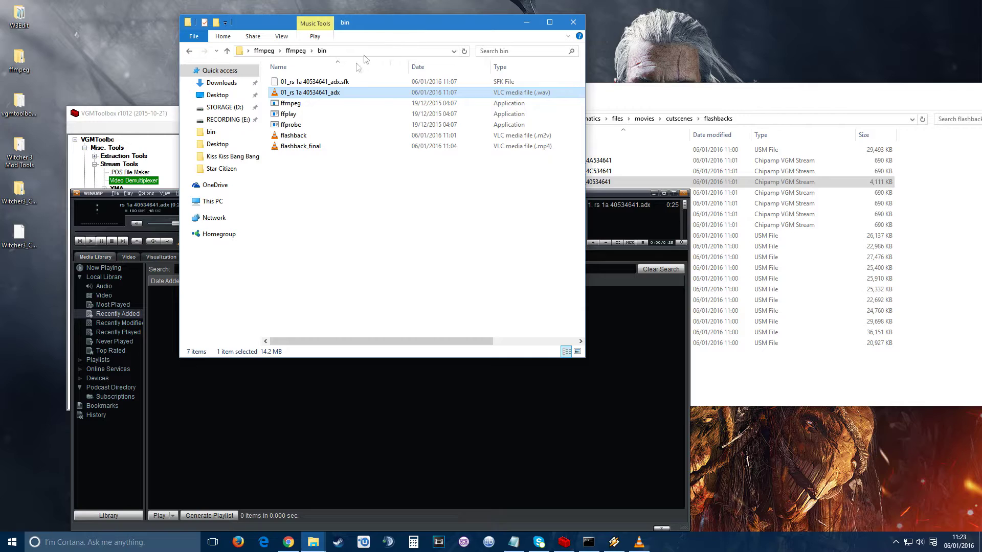
{"action": "double_click", "coordinate": [318, 95]}
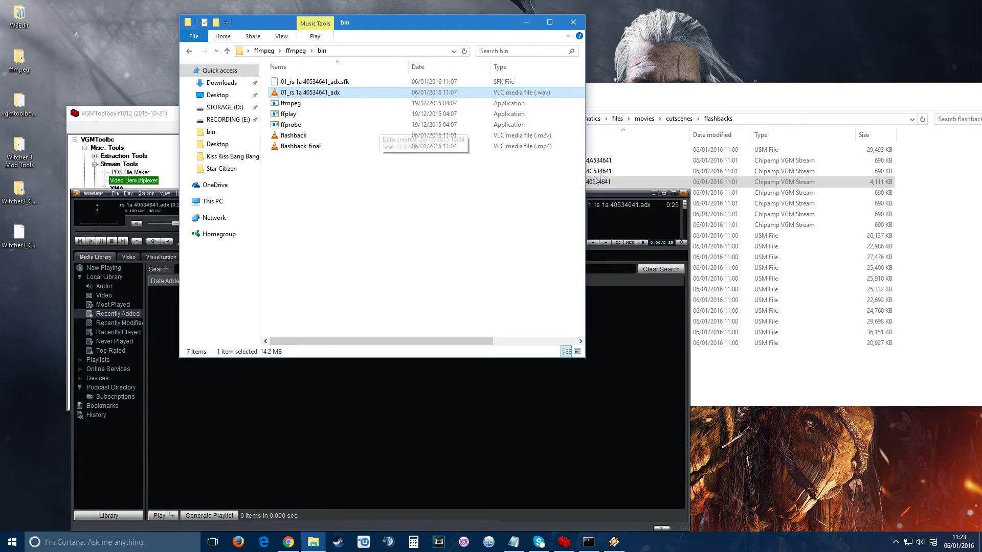
- Drag flashback_final.mp4, then the 01_rs 1a 40534641_adx WAV, from the bin folder onto the Vegas timeline
{"action": "left_click", "coordinate": [439, 541]}
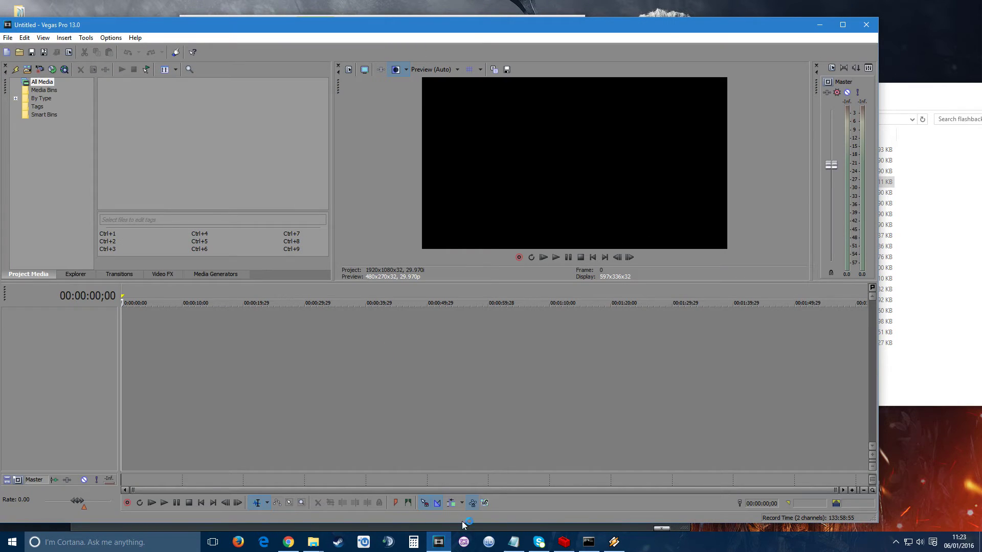
{"action": "left_click", "coordinate": [320, 537]}
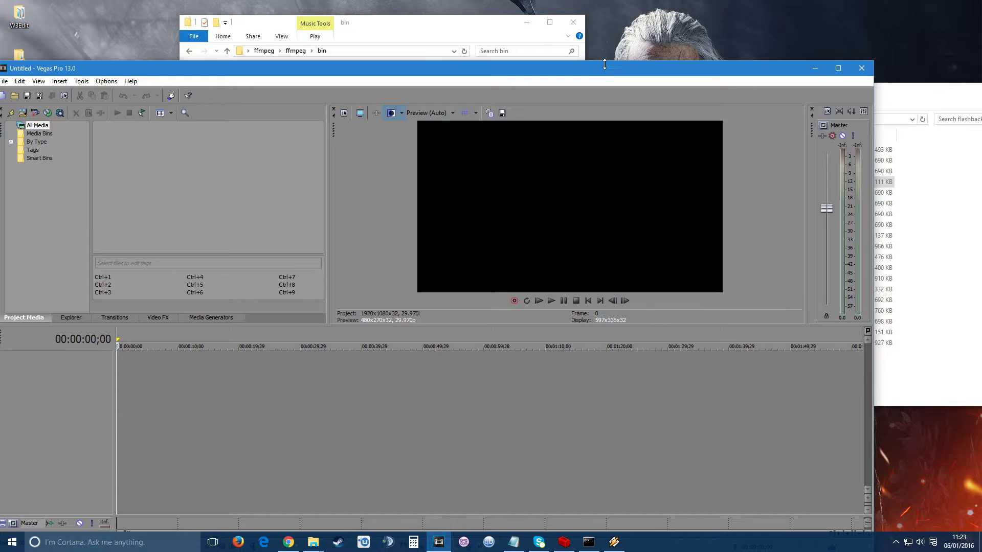
{"action": "left_click", "coordinate": [468, 24]}
{"action": "left_click_drag", "start_coordinate": [299, 146], "coordinate": [118, 355]}
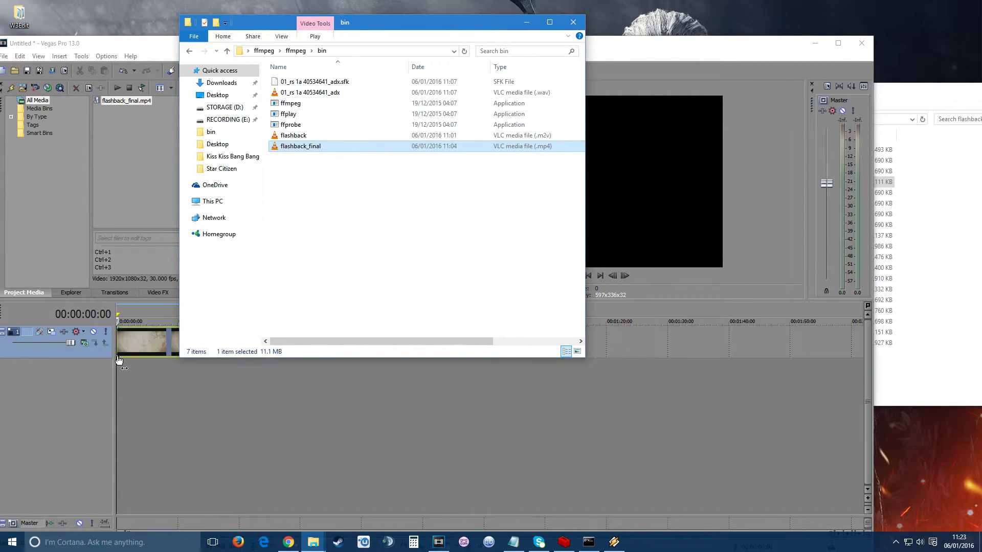
{"action": "left_click_drag", "start_coordinate": [416, 29], "coordinate": [591, 39]}
{"action": "left_click_drag", "start_coordinate": [485, 102], "coordinate": [117, 404]}
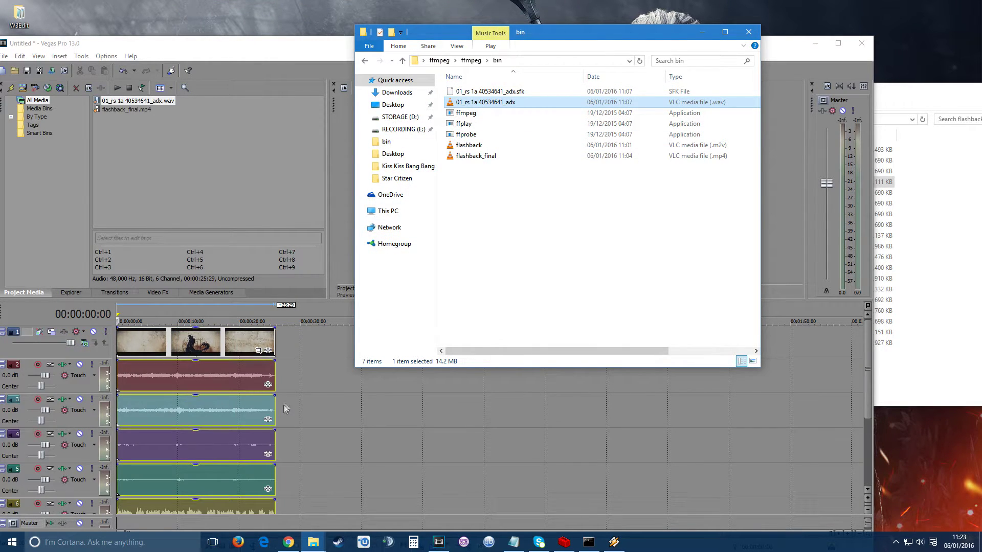
- Turn the Master volume down while previewing the timeline playback
{"action": "left_click", "coordinate": [234, 377]}
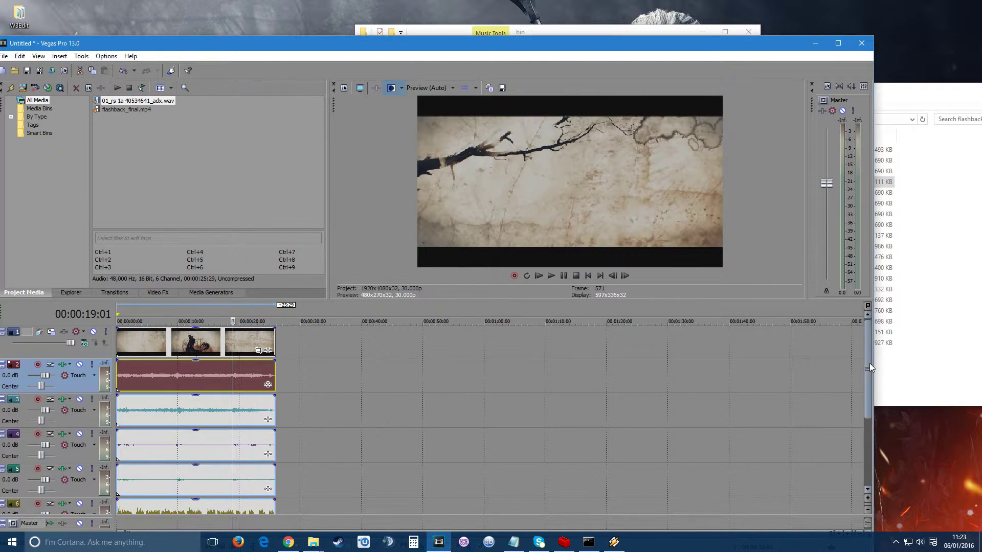
{"action": "left_click_drag", "start_coordinate": [869, 367], "coordinate": [863, 413]}
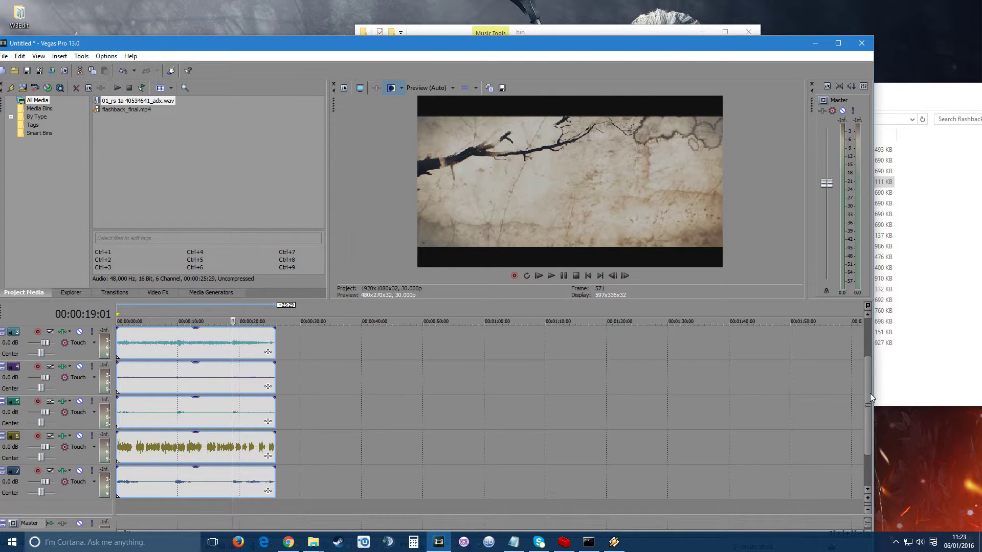
{"action": "scroll", "coordinate": [869, 394], "scroll_direction": "up", "scroll_amount": 1}
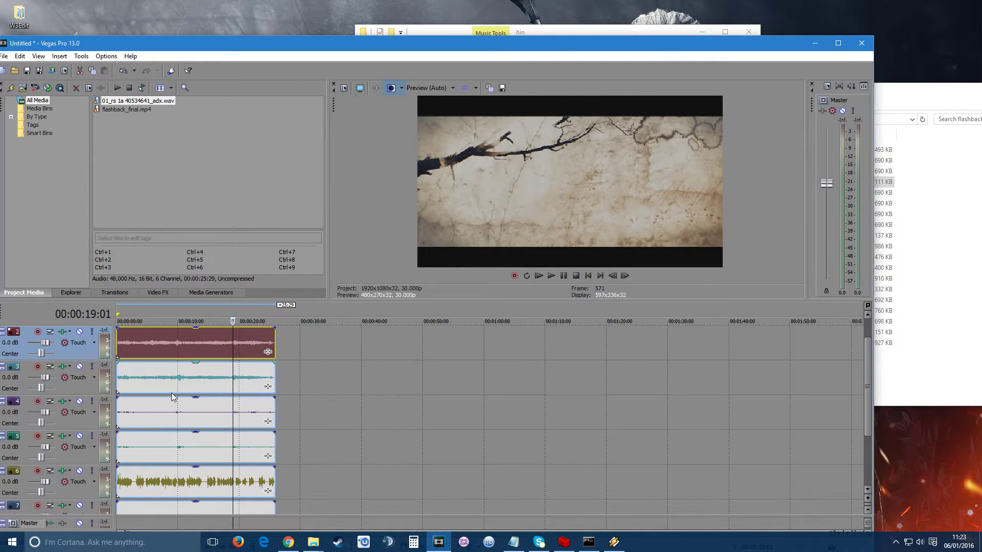
{"action": "key", "text": "space"}
{"action": "key", "text": "space"}
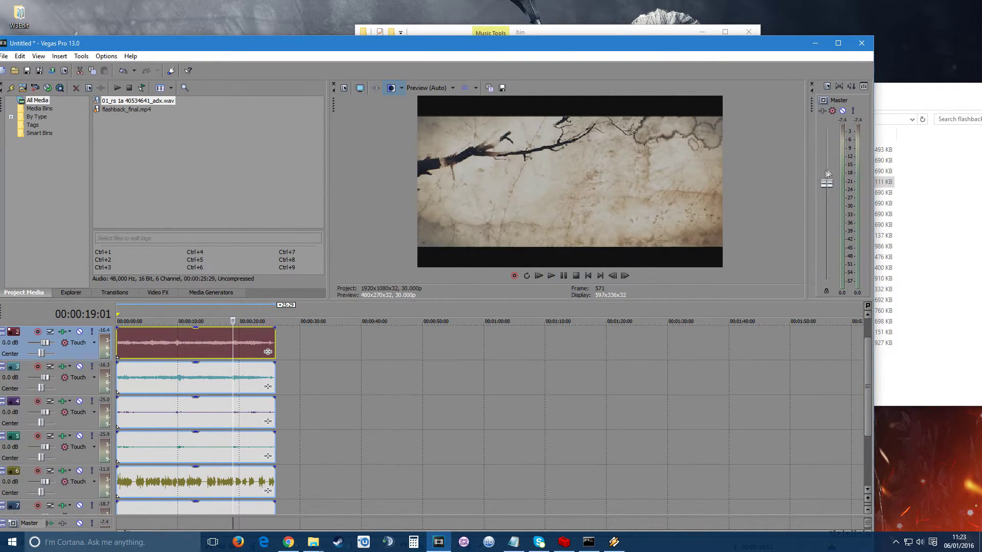
{"action": "left_click_drag", "start_coordinate": [828, 182], "coordinate": [829, 244]}
{"action": "key", "text": "space"}
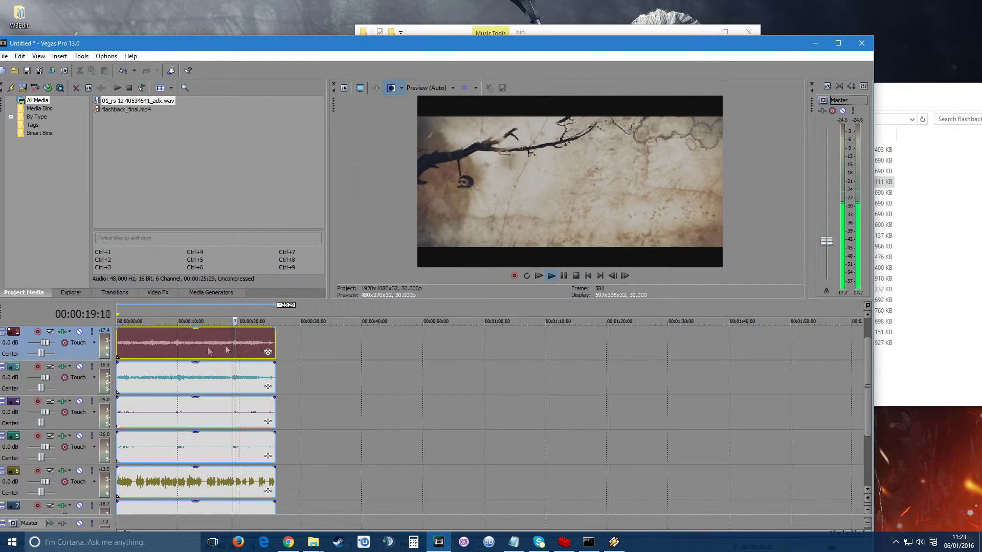
{"action": "key", "text": "space"}
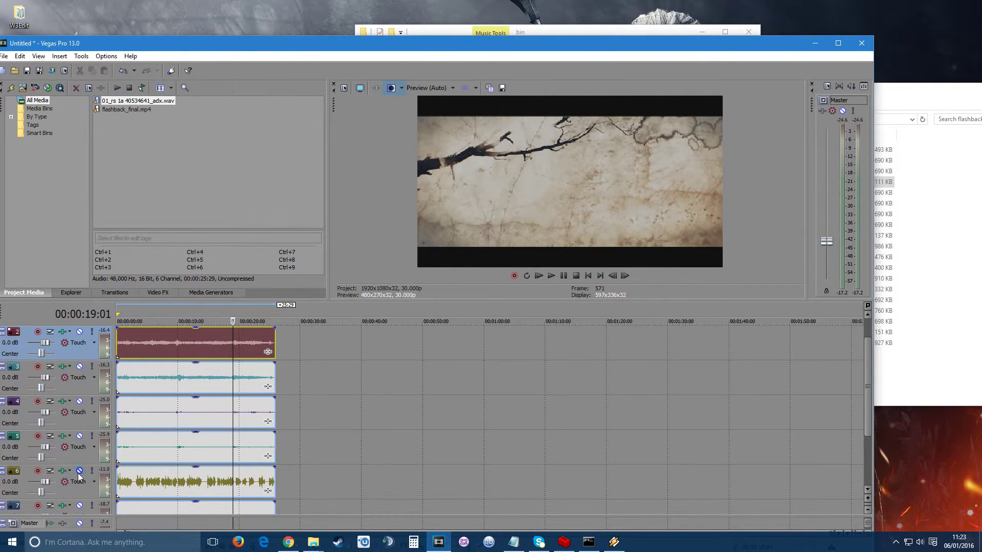
- Mute audio tracks 3, 4, 5 and 7, then play from about 5 seconds
{"action": "left_click", "coordinate": [79, 435]}
{"action": "left_click", "coordinate": [79, 401]}
{"action": "left_click", "coordinate": [79, 367]}
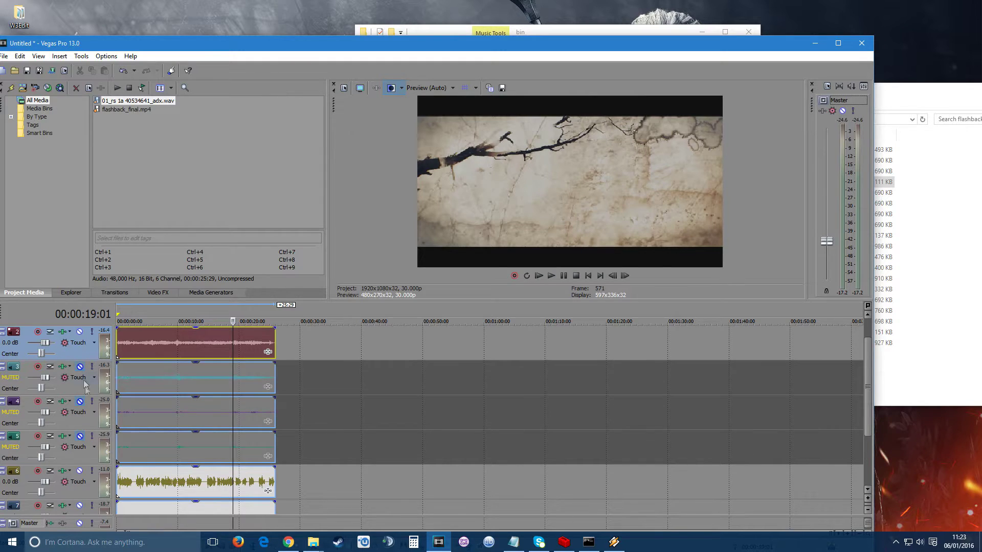
{"action": "scroll", "coordinate": [867, 397], "scroll_direction": "down", "scroll_amount": 1}
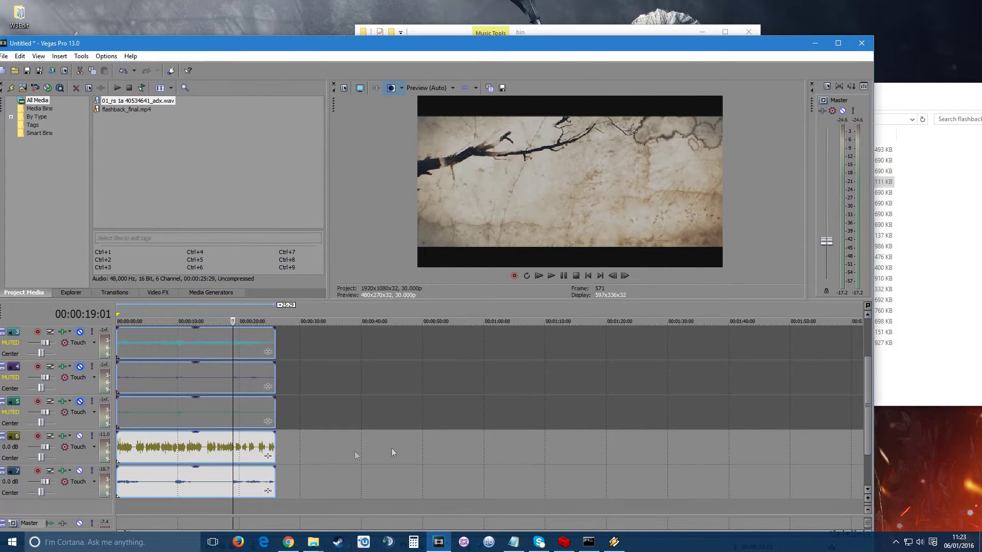
{"action": "left_click", "coordinate": [80, 471]}
{"action": "left_click", "coordinate": [150, 445]}
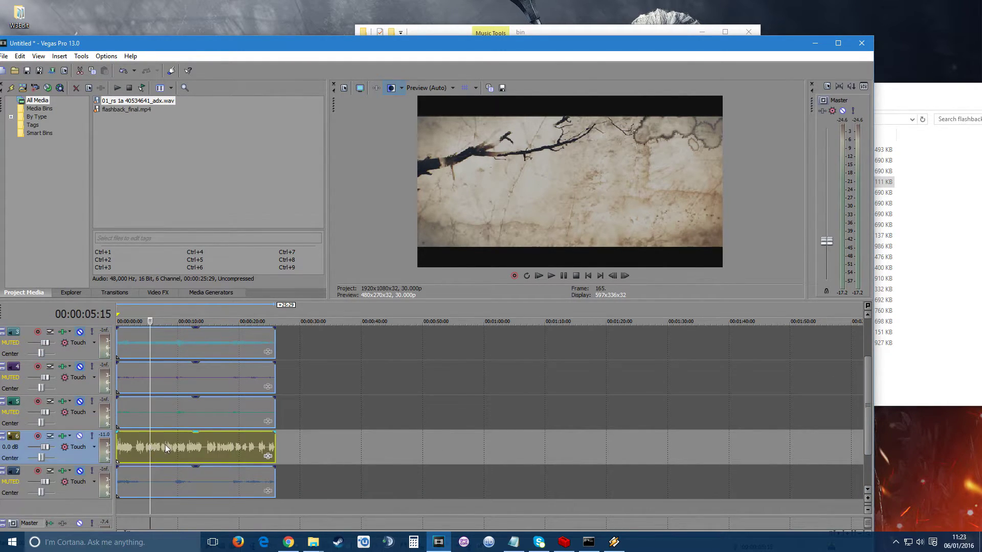
{"action": "key", "text": "space"}
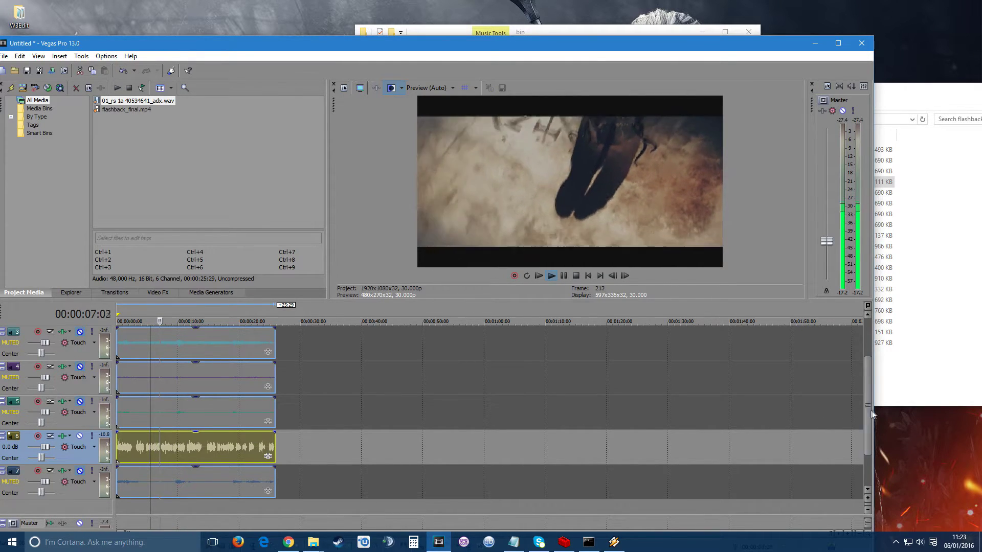
- Mute track 2 after an on/off comparison, unmute track 7, and stop playback
{"action": "scroll", "coordinate": [868, 410], "scroll_direction": "up", "scroll_amount": 2}
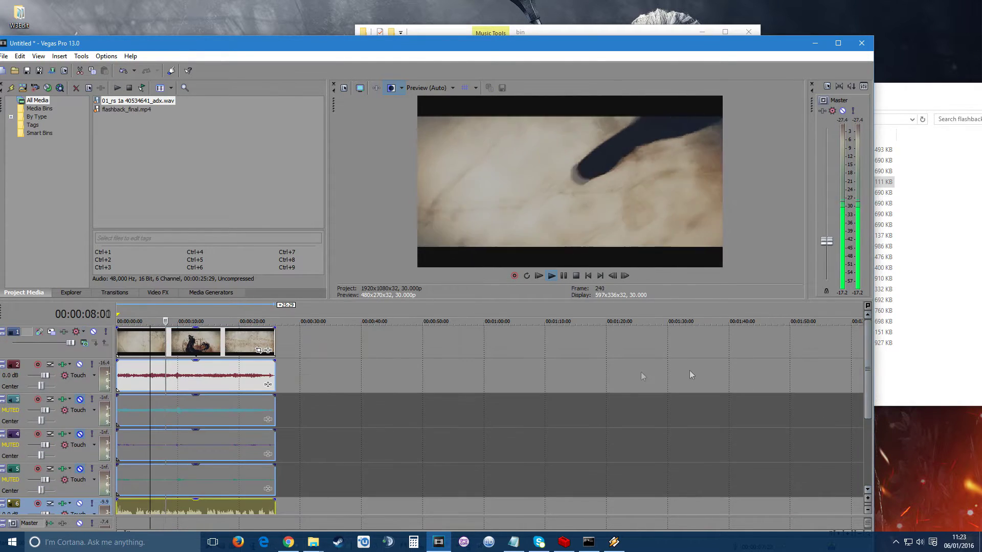
{"action": "left_click", "coordinate": [79, 364]}
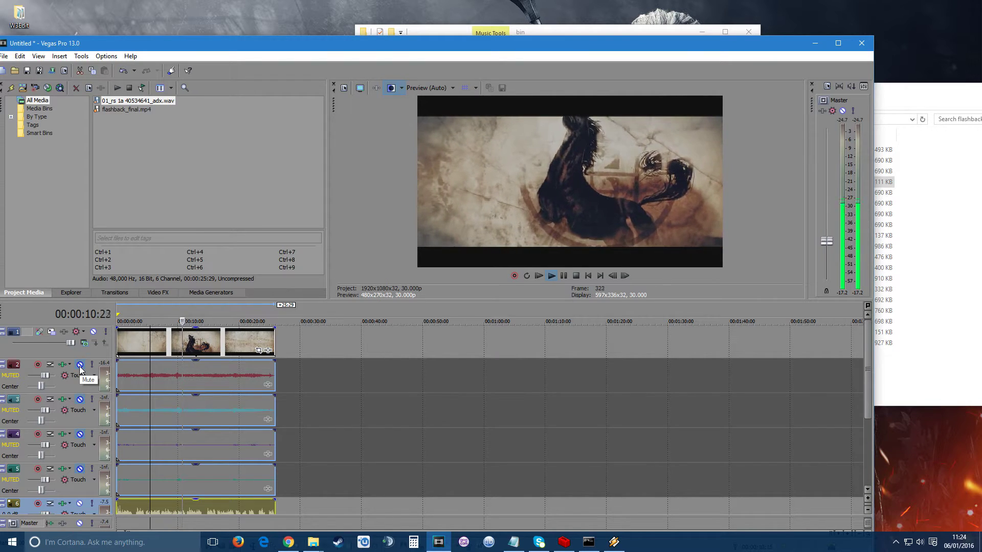
{"action": "left_click", "coordinate": [80, 364]}
{"action": "left_click", "coordinate": [80, 364]}
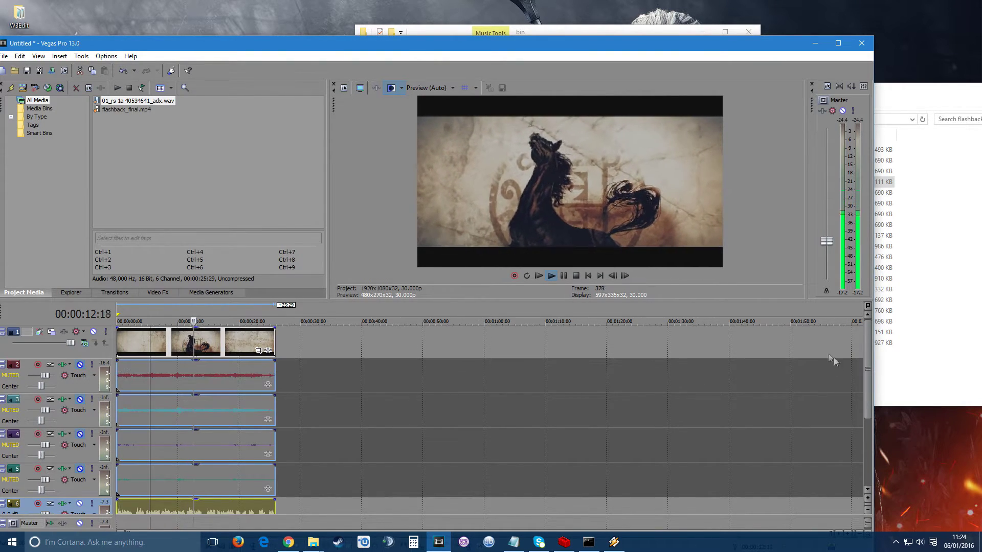
{"action": "scroll", "coordinate": [864, 361], "scroll_direction": "down", "scroll_amount": 3}
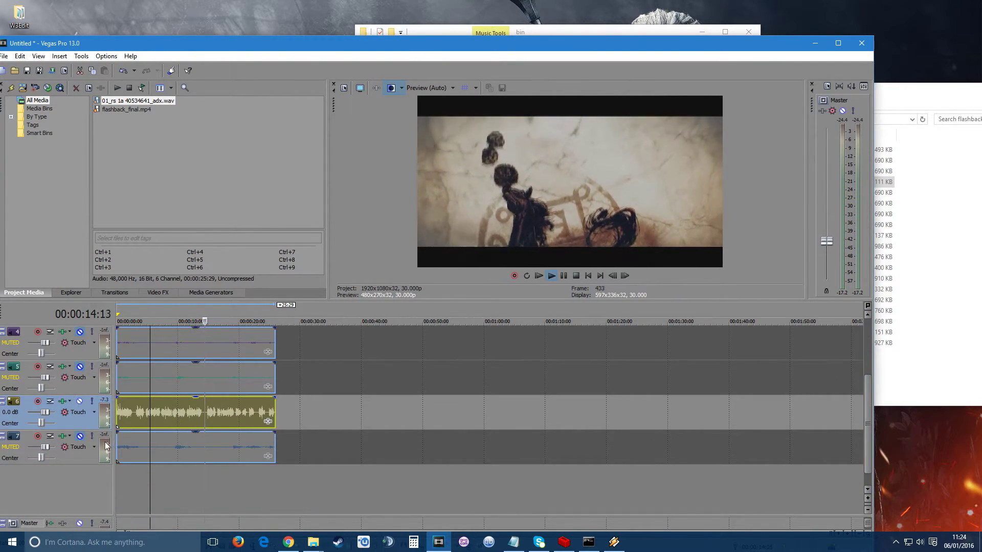
{"action": "left_click", "coordinate": [81, 436]}
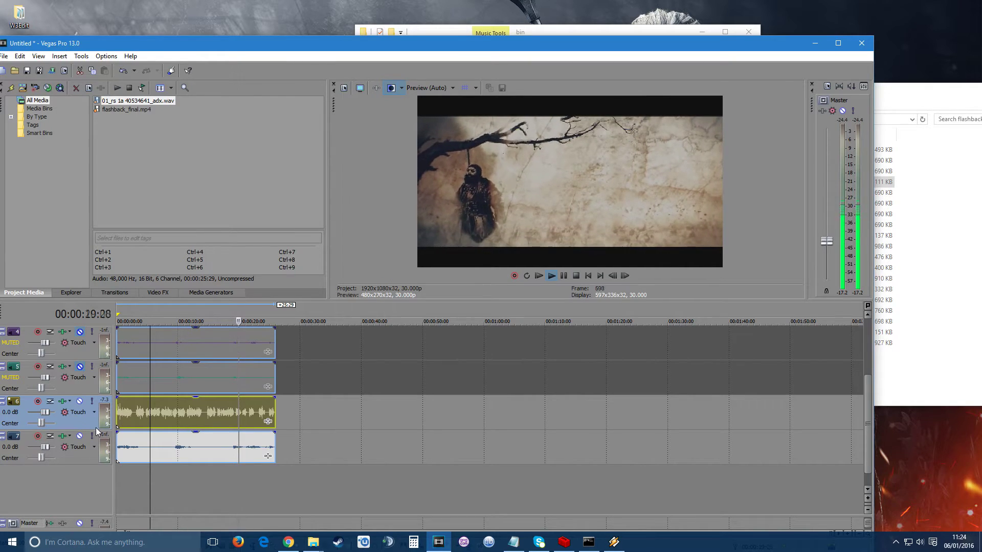
{"action": "key", "text": "space"}
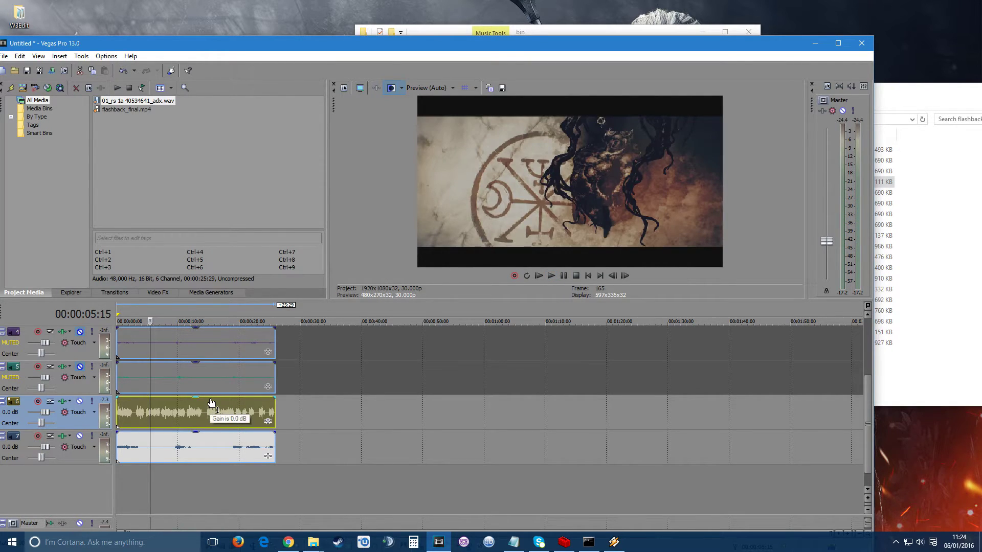